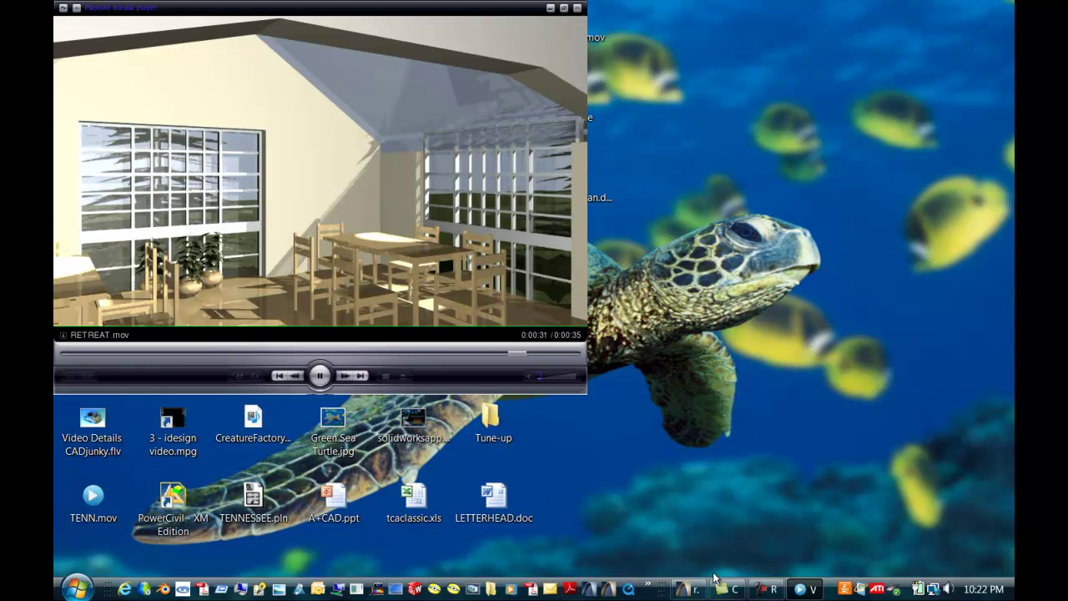
# After the RETREAT.mov preview ends, bring the ArchiCAD retreat project to the front
pyautogui.click(690, 589)
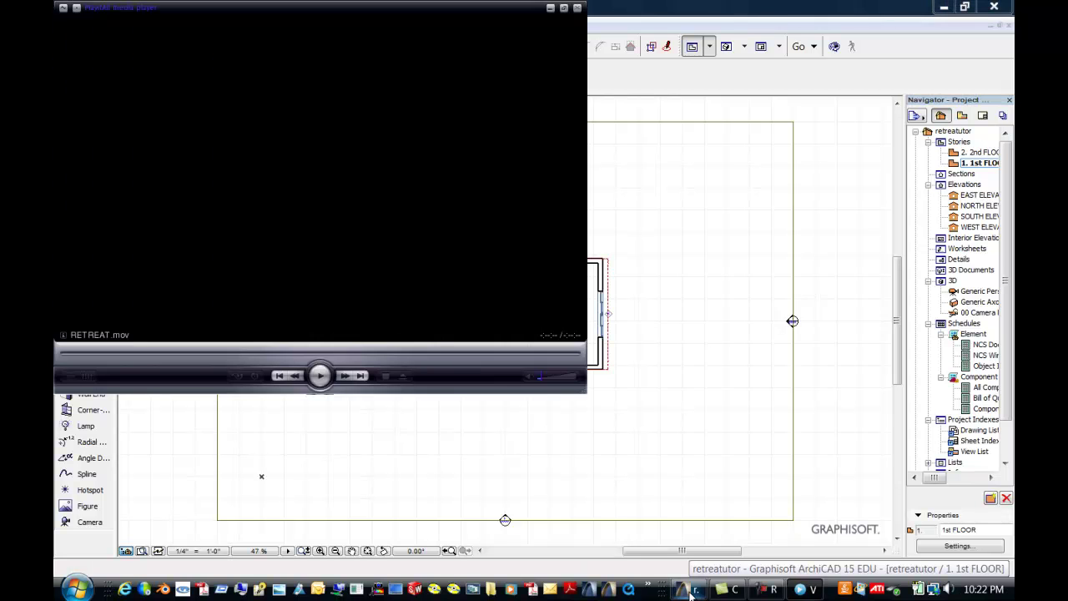
# Close the movie player, view the house in Generic Perspective, then return to the 1st FLOOR plan
pyautogui.click(577, 8)
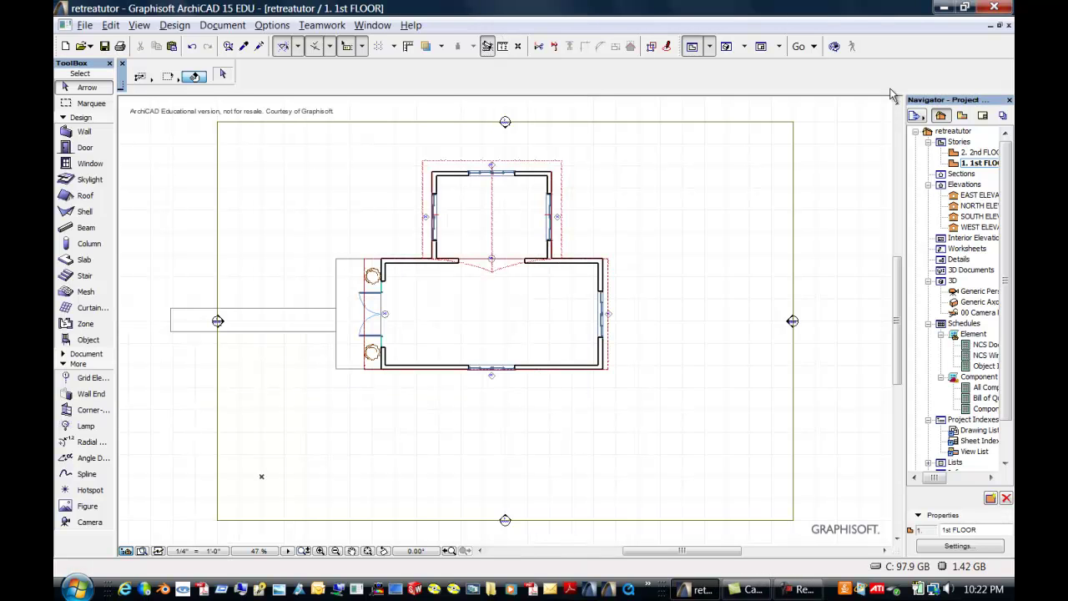
pyautogui.doubleClick(980, 293)
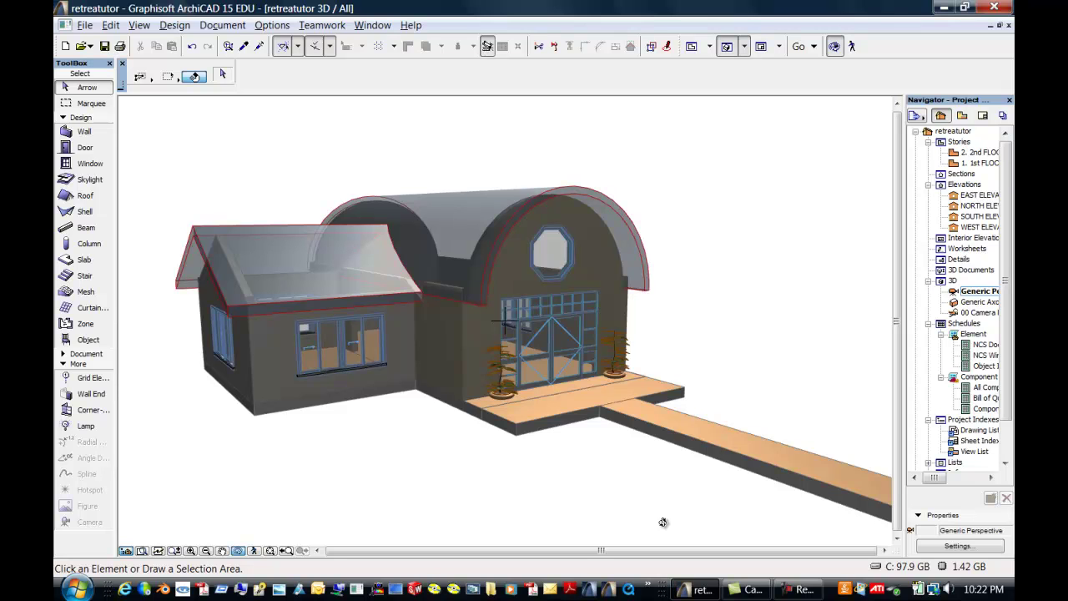
pyautogui.doubleClick(954, 163)
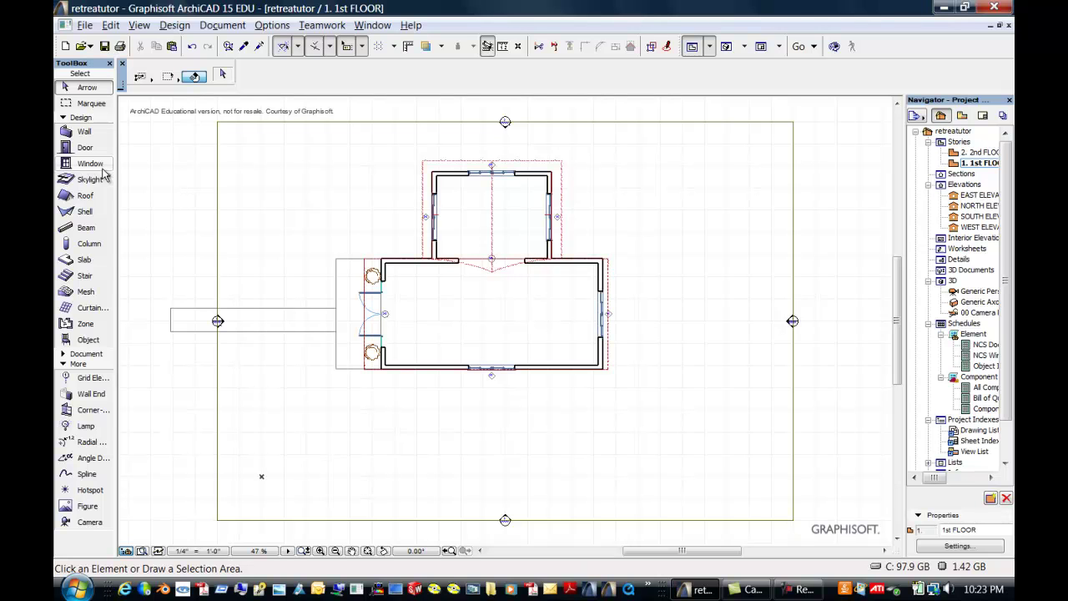
# Draw a Grass Green-topped rectangular mesh across the site, corner to corner
pyautogui.doubleClick(86, 291)
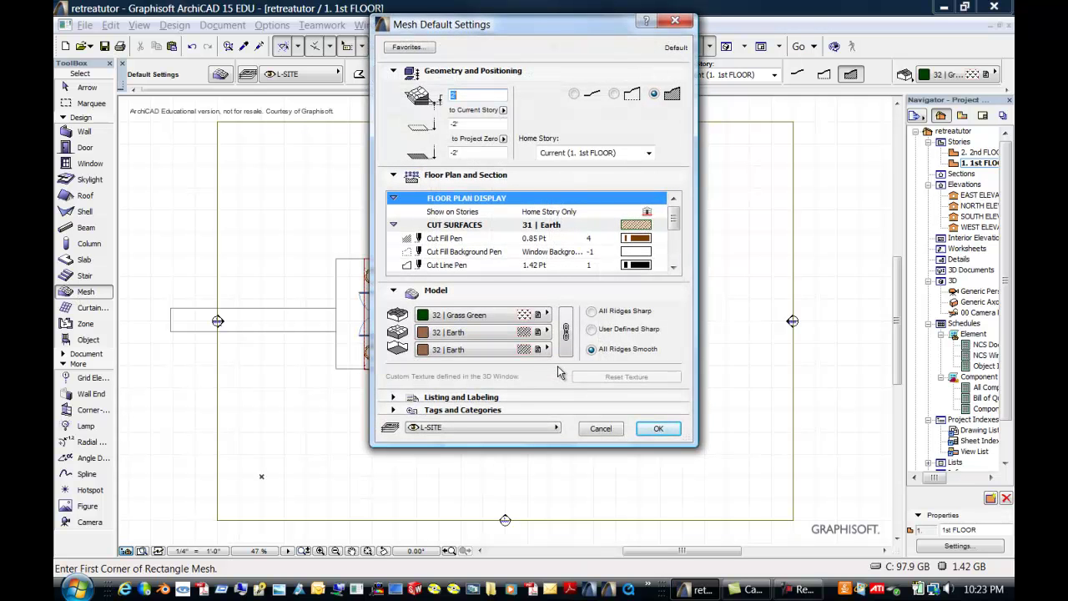
pyautogui.click(549, 314)
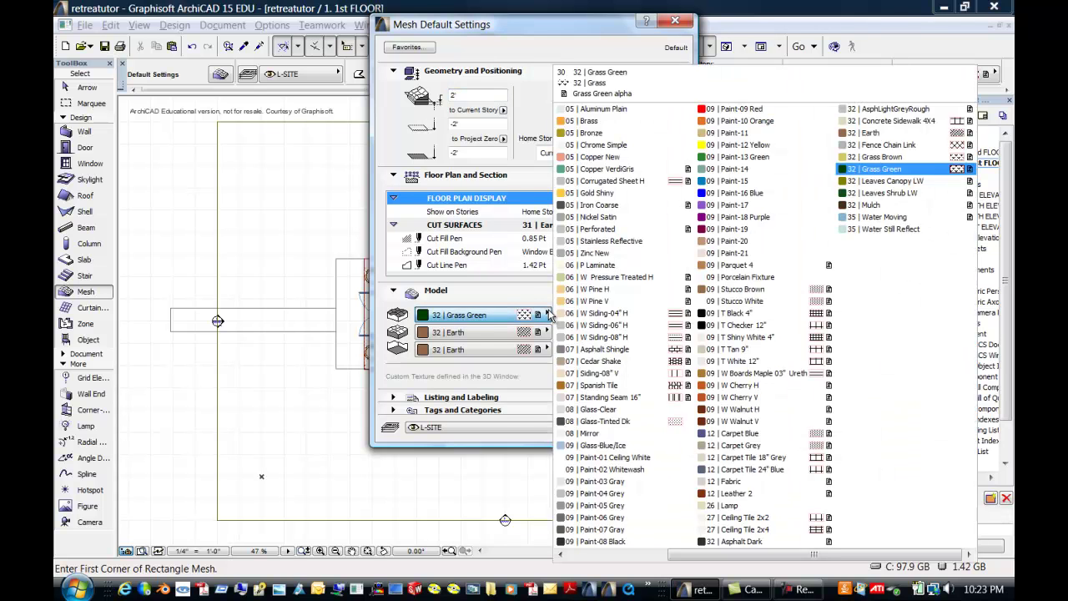
pyautogui.click(549, 315)
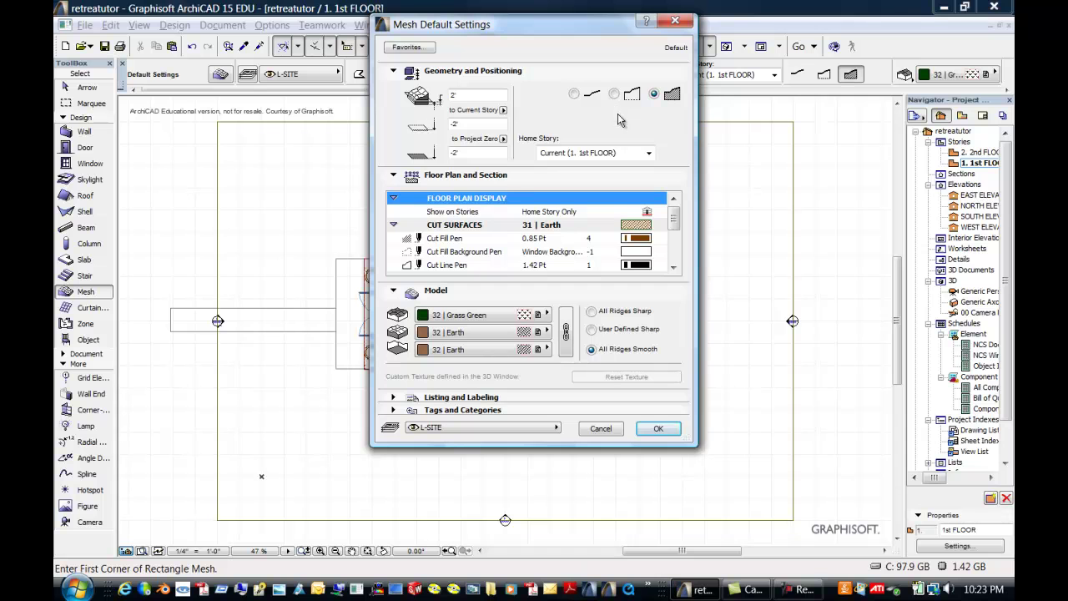
pyautogui.click(660, 429)
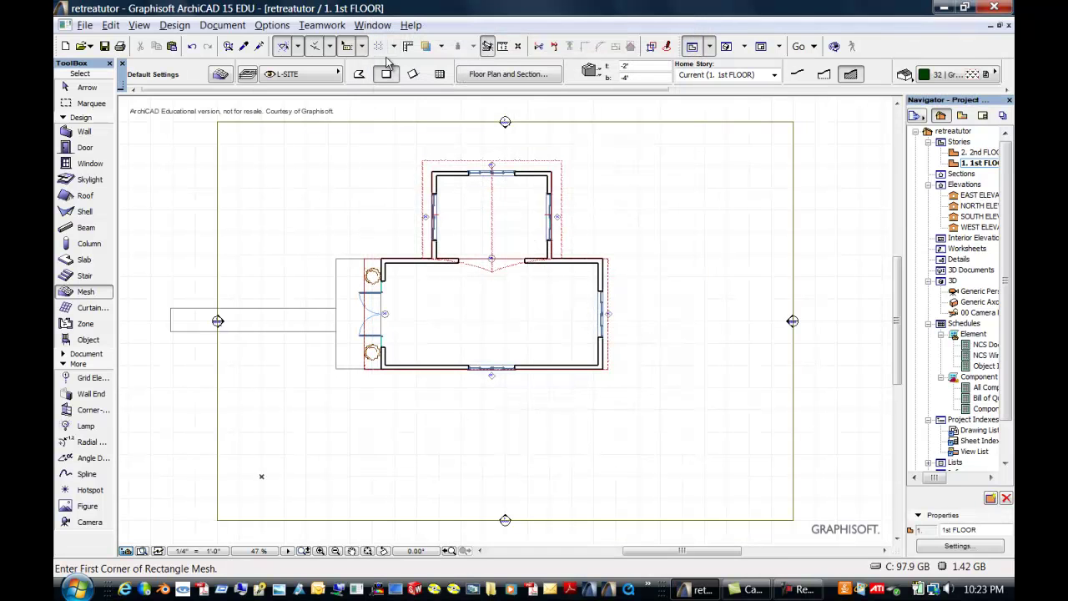
pyautogui.click(122, 526)
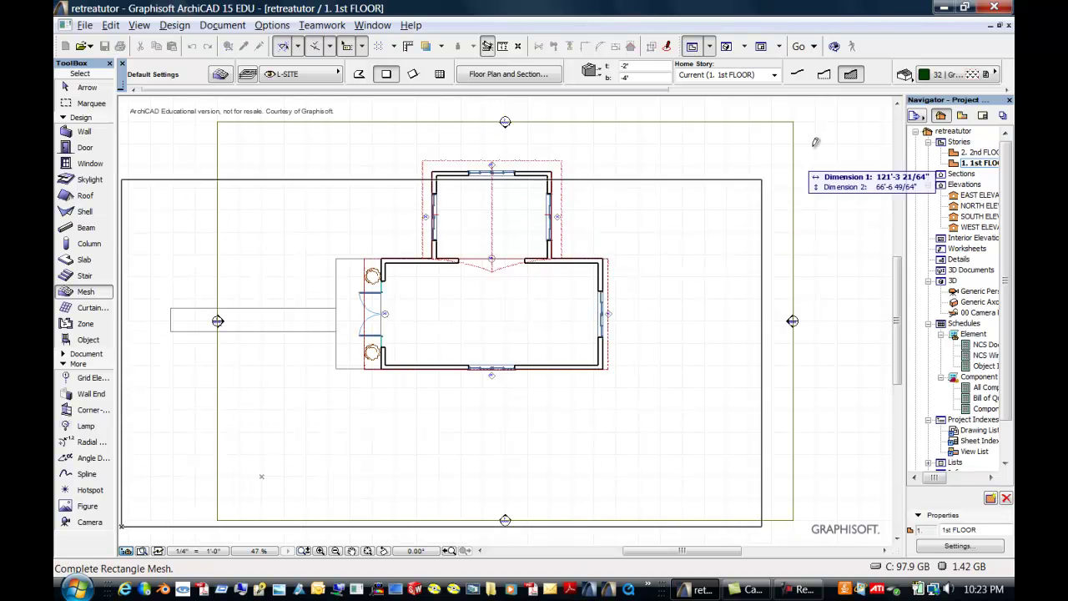
pyautogui.click(887, 96)
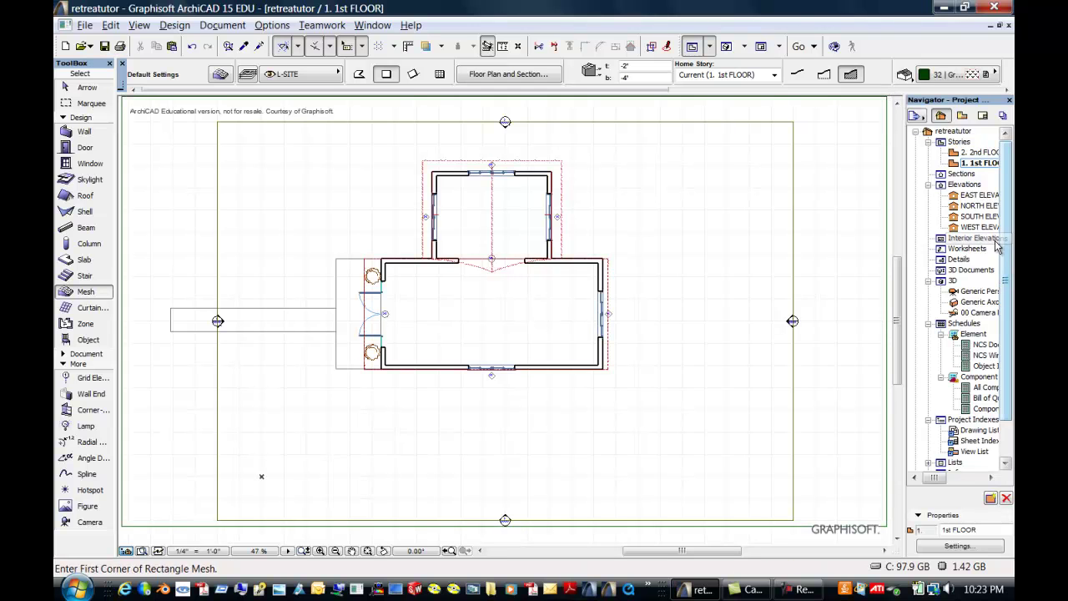
# Drag the ground mesh corner down about 1 foot in West Elevation, then check it in 3D
pyautogui.doubleClick(971, 291)
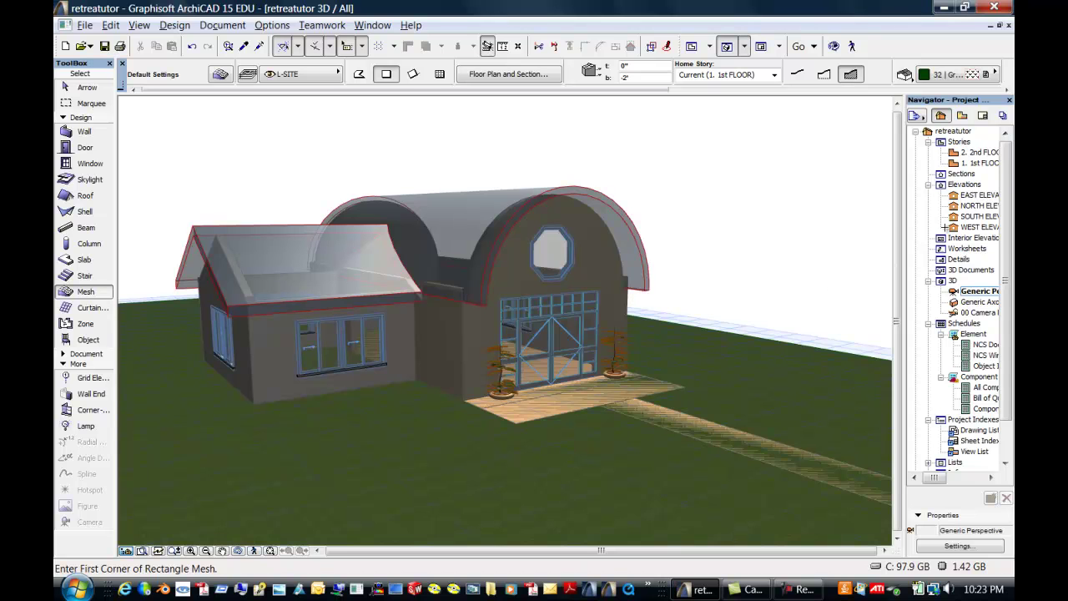
pyautogui.doubleClick(964, 228)
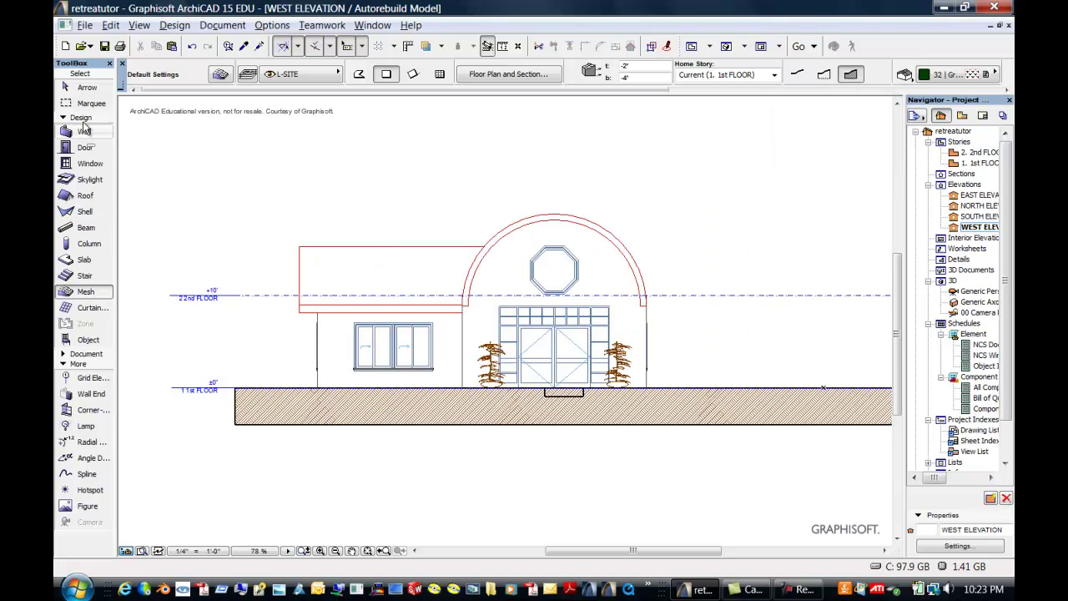
pyautogui.click(84, 90)
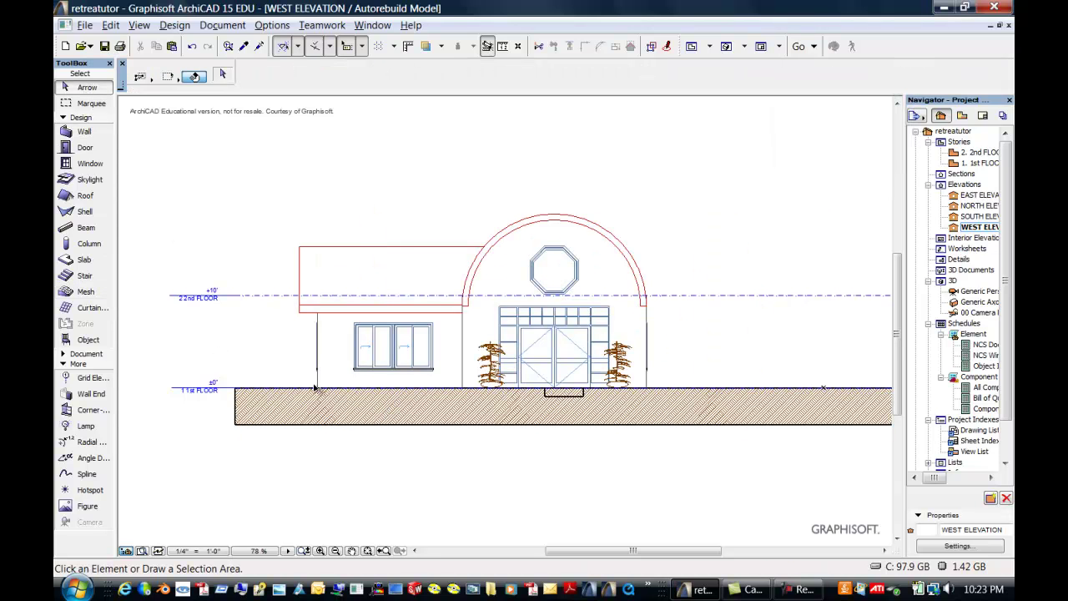
pyautogui.click(282, 407)
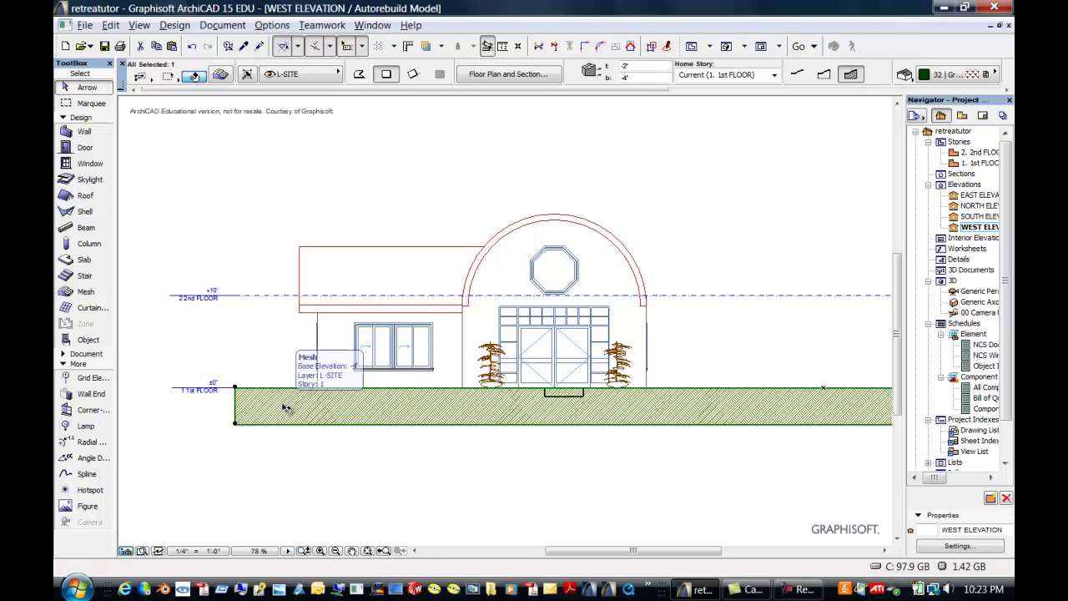
pyautogui.click(236, 392)
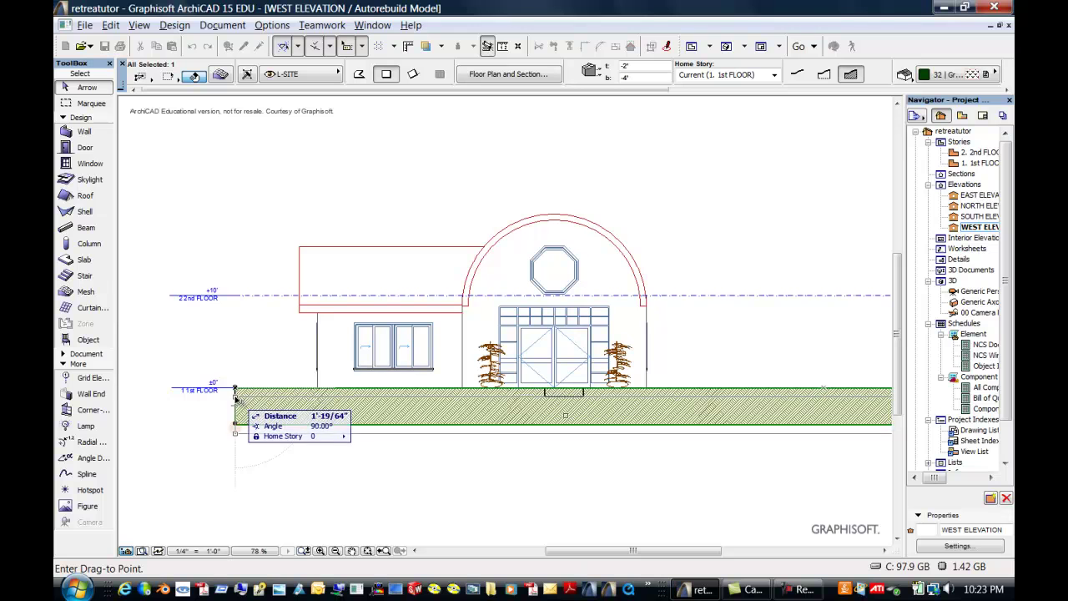
pyautogui.click(235, 399)
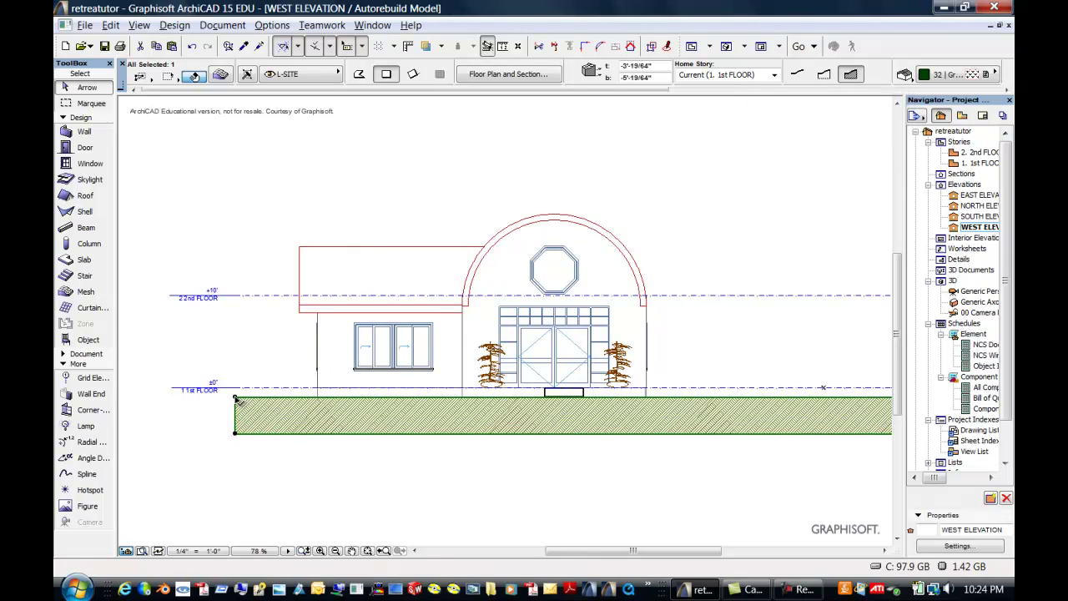
pyautogui.doubleClick(981, 296)
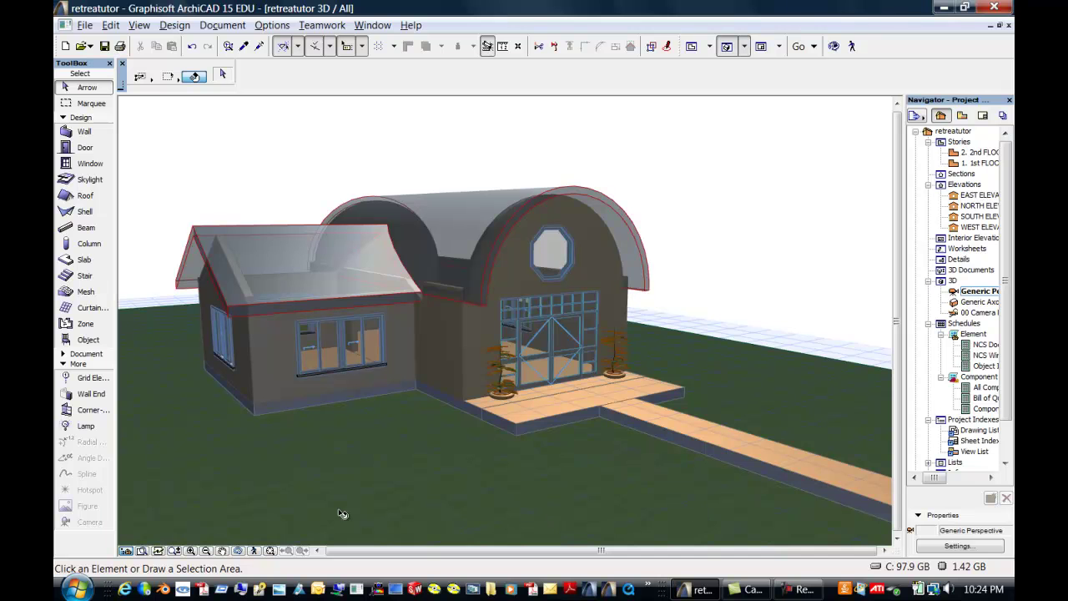
# Orbit the 3D perspective to inspect the lowered grass, then return to the 1st FLOOR plan
pyautogui.click(238, 551)
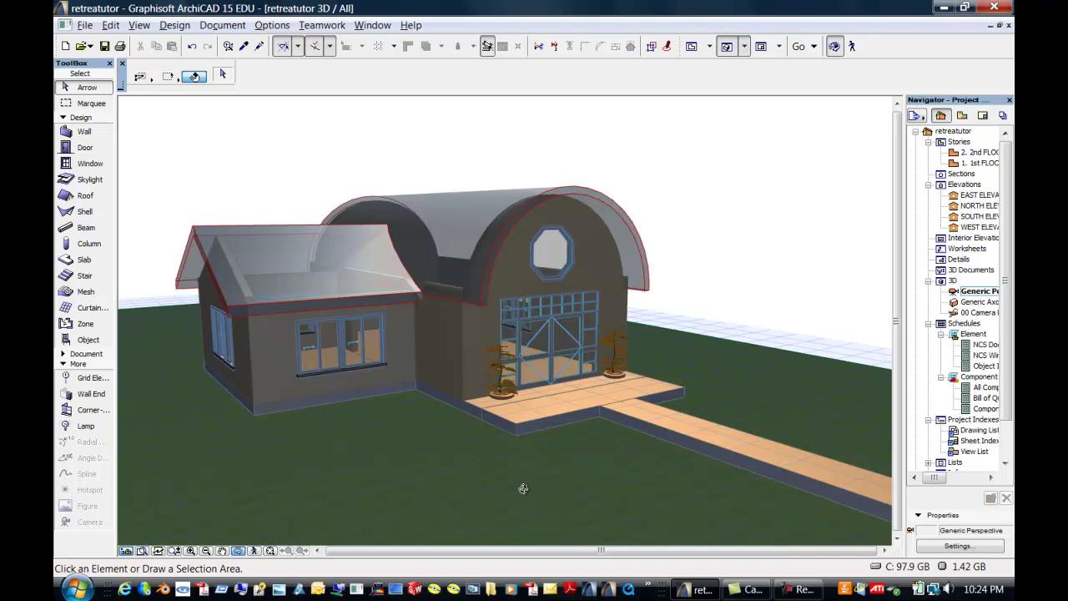
pyautogui.moveTo(622, 488); pyautogui.dragTo(729, 364)
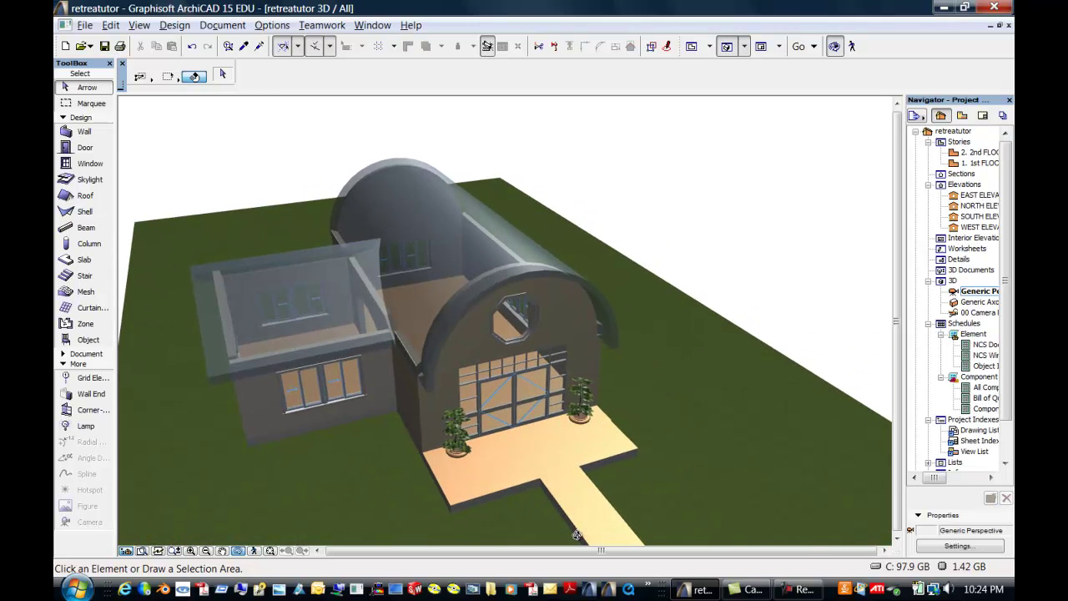
pyautogui.doubleClick(956, 165)
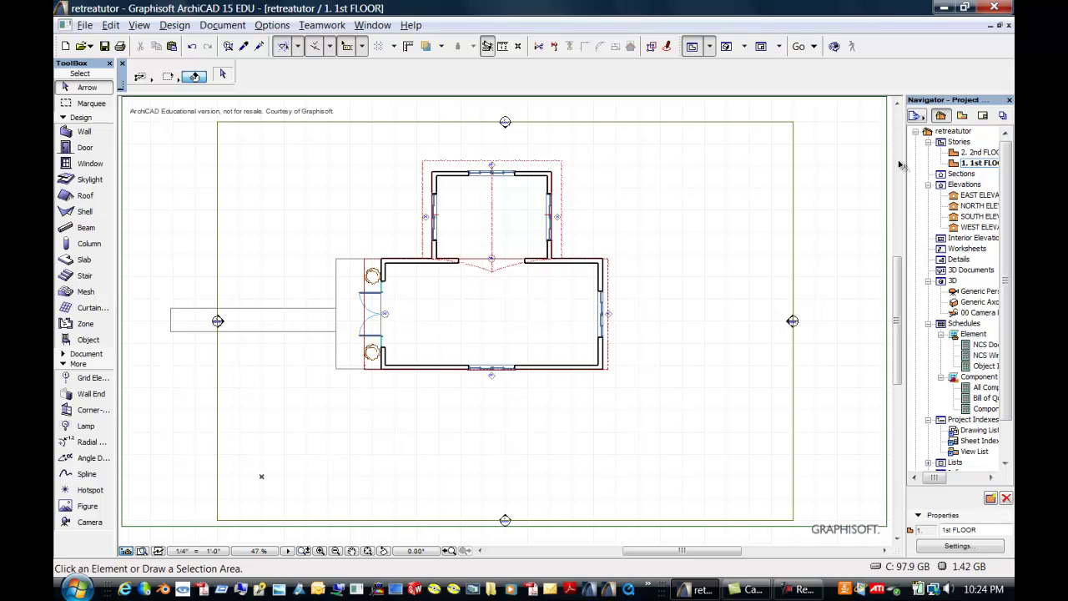
# Search the object library for 'tree' and make Tree Pine 3D 15 the default object
pyautogui.click(95, 340)
pyautogui.doubleClick(95, 341)
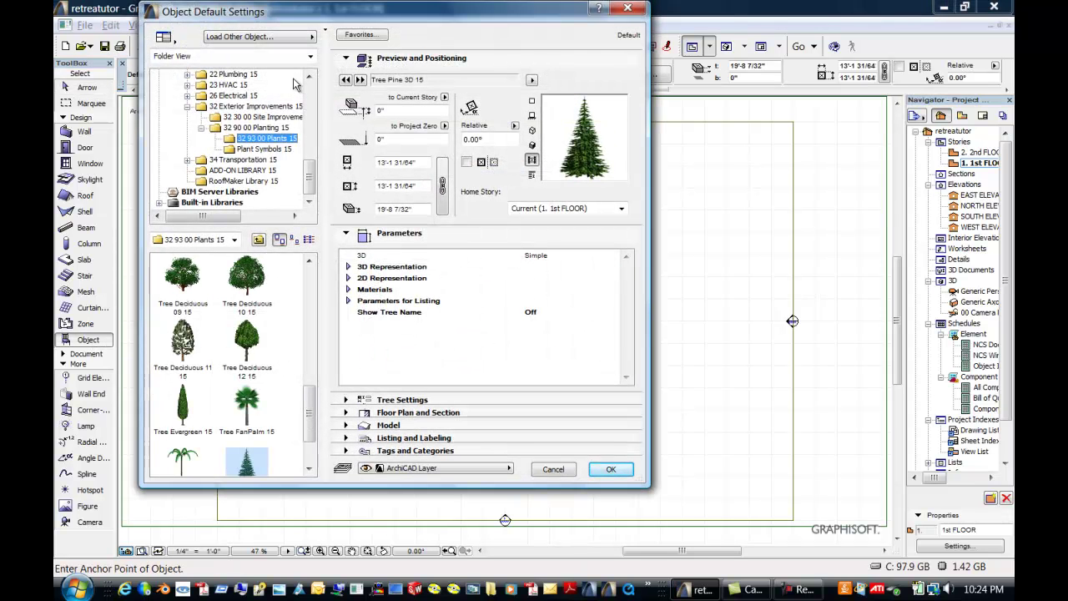
pyautogui.click(309, 56)
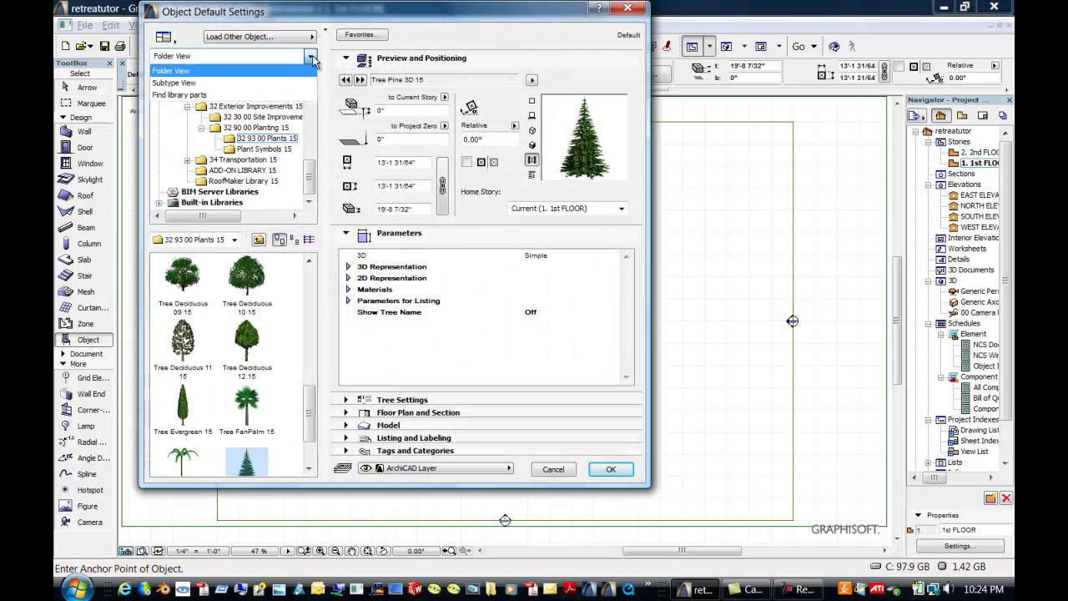
pyautogui.click(269, 95)
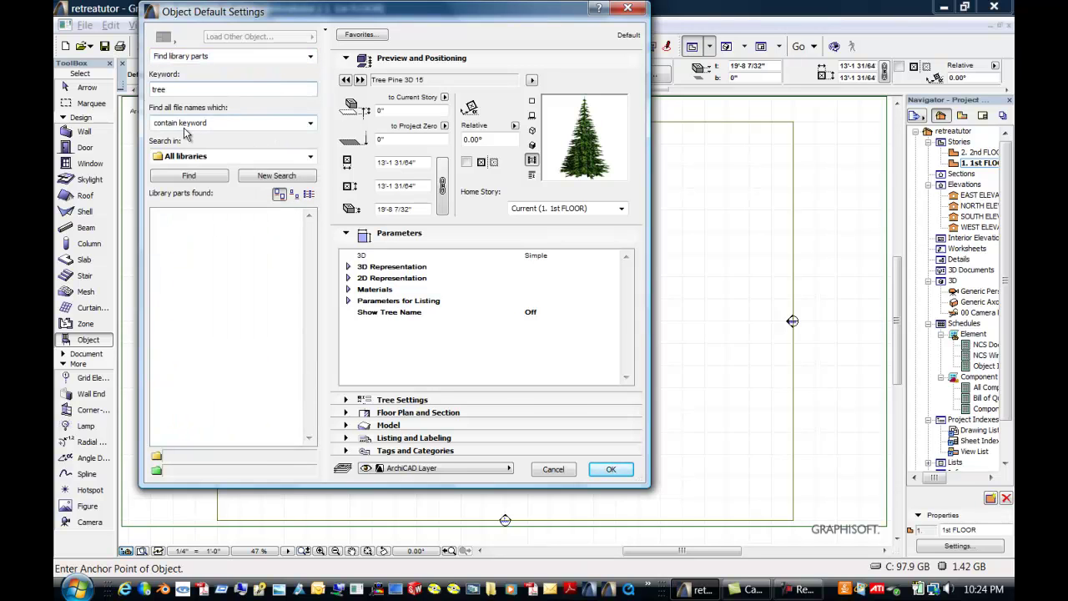
pyautogui.click(194, 175)
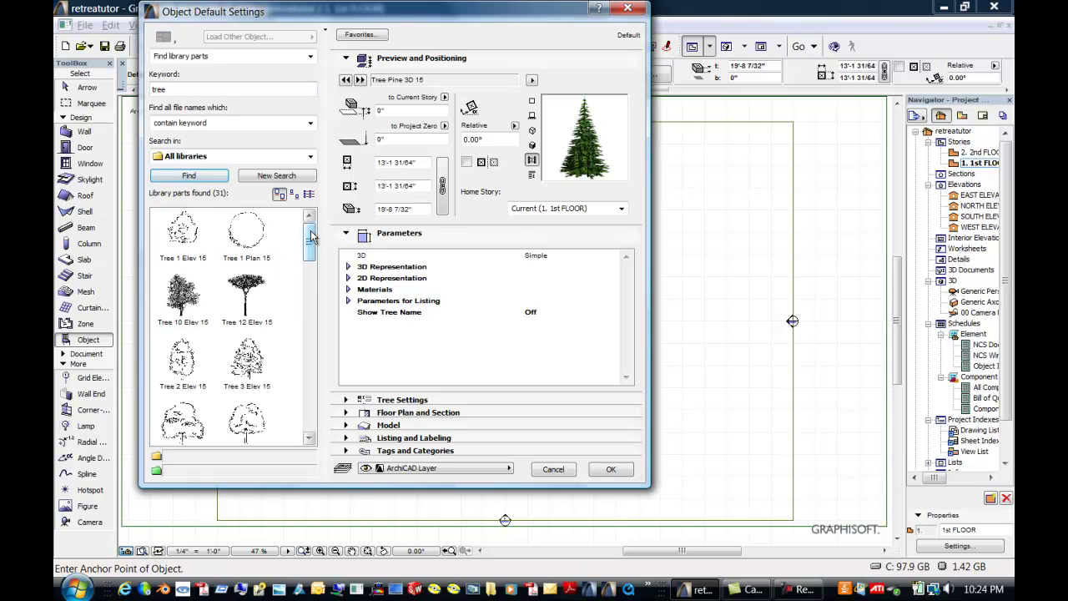
pyautogui.click(309, 273)
pyautogui.moveTo(309, 273); pyautogui.dragTo(299, 394)
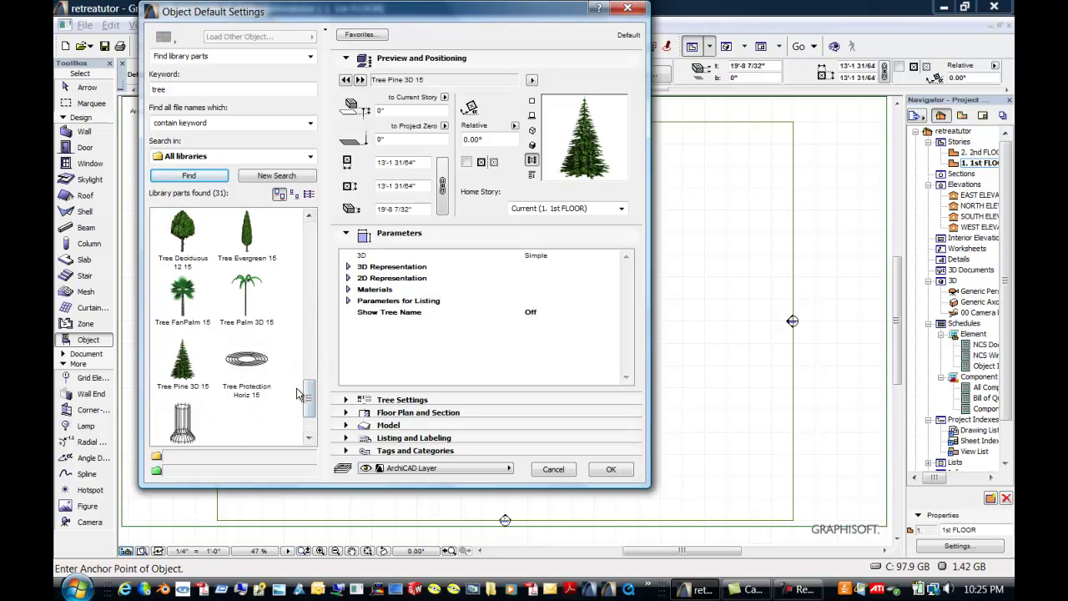
pyautogui.click(182, 367)
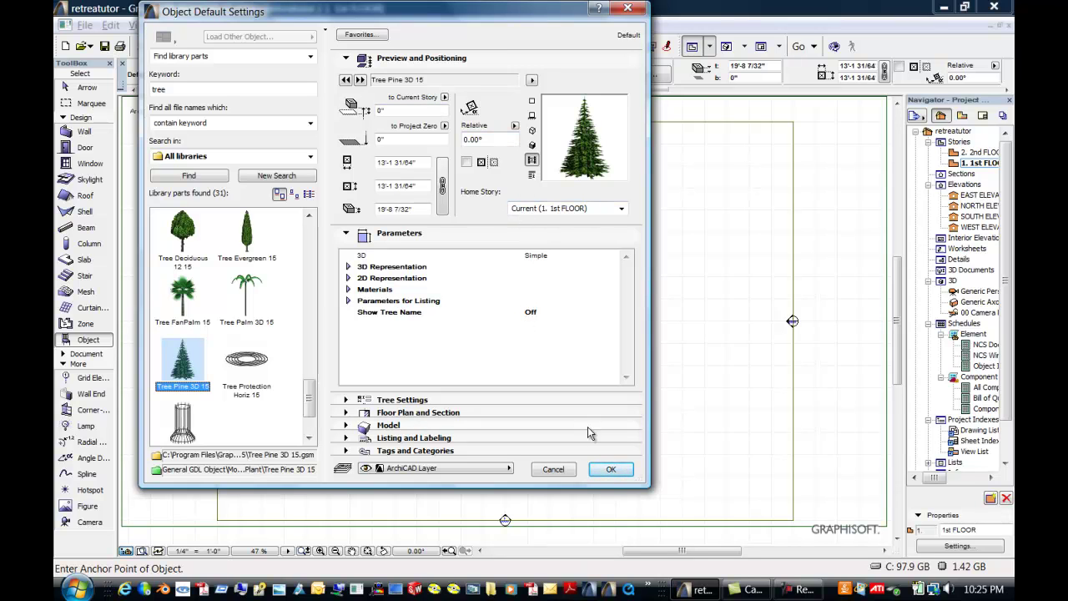
pyautogui.click(610, 470)
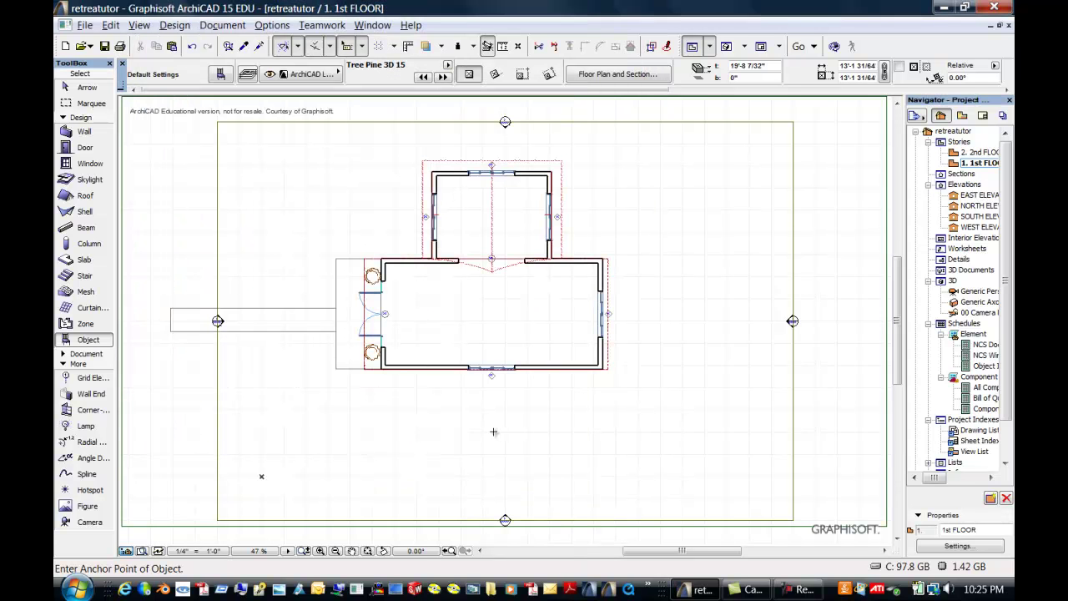
# Place four pine trees around the house and view them in a lower-eye-level 3D perspective
pyautogui.click(369, 203)
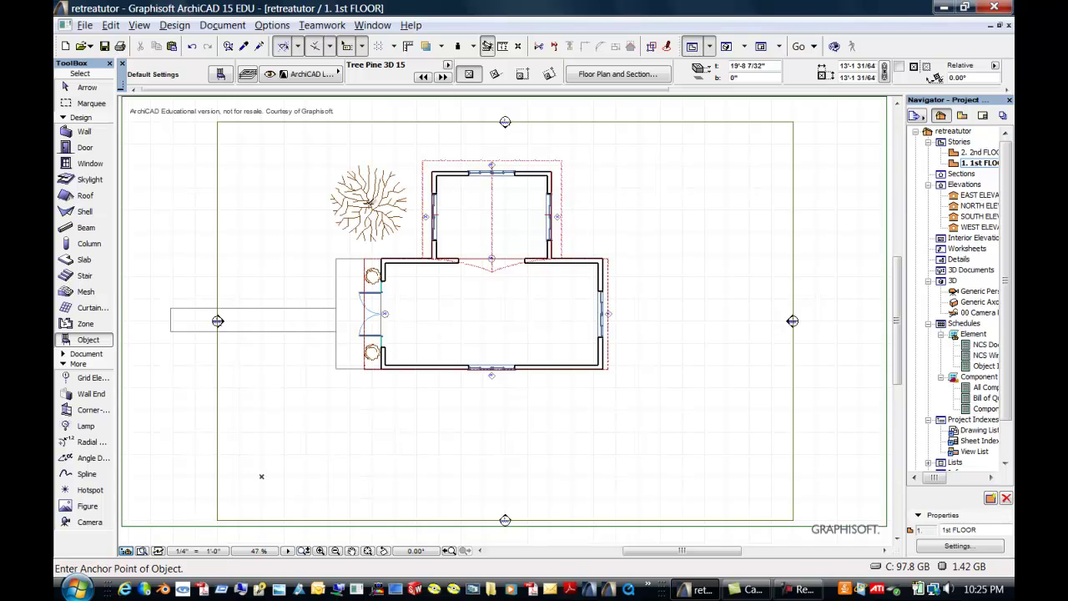
pyautogui.click(368, 437)
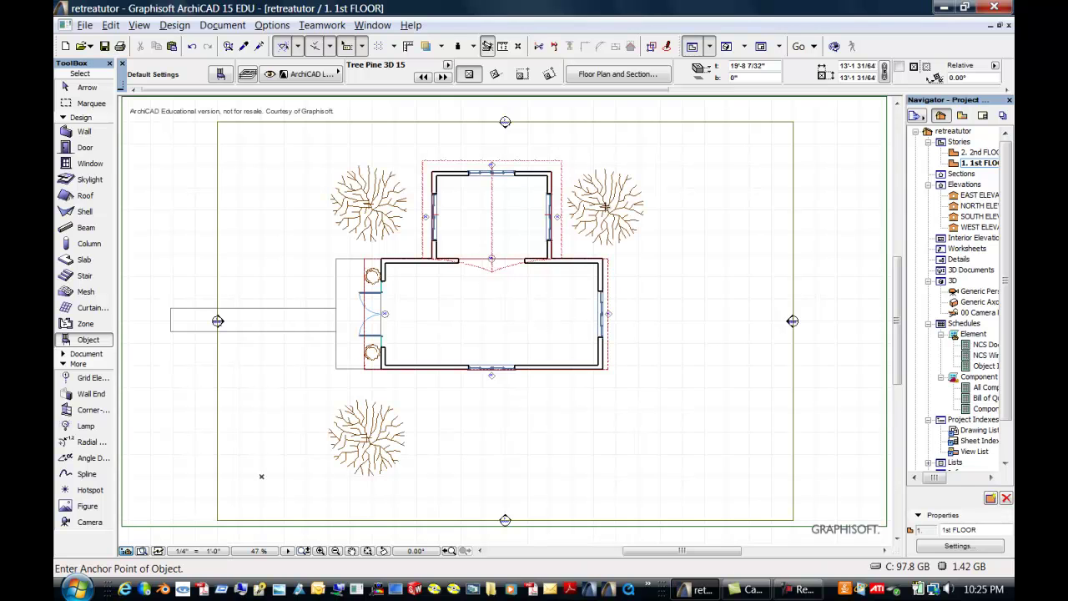
pyautogui.click(606, 207)
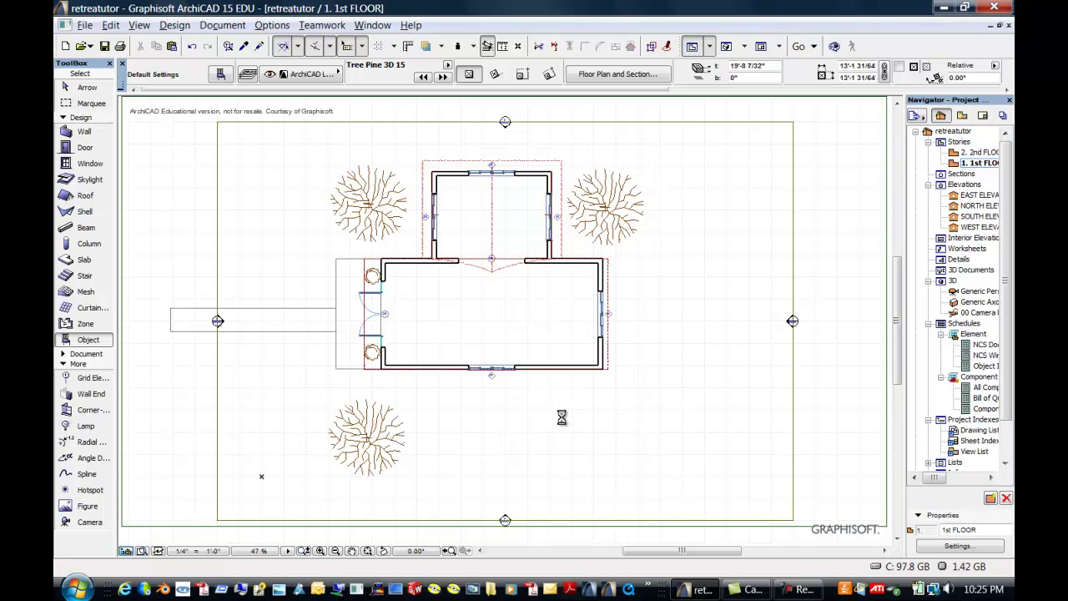
pyautogui.click(562, 417)
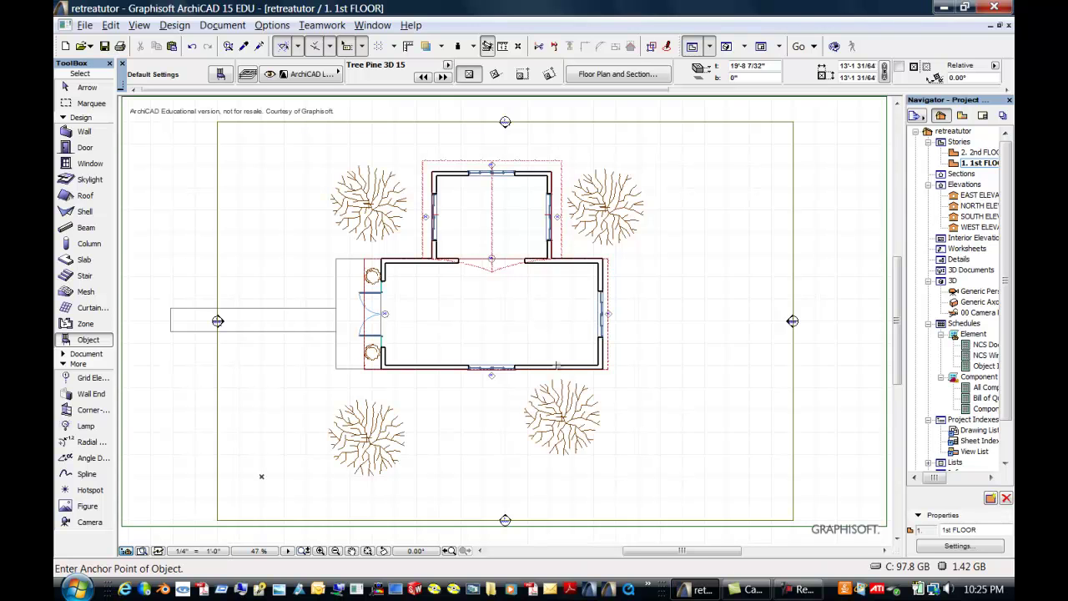
pyautogui.doubleClick(975, 292)
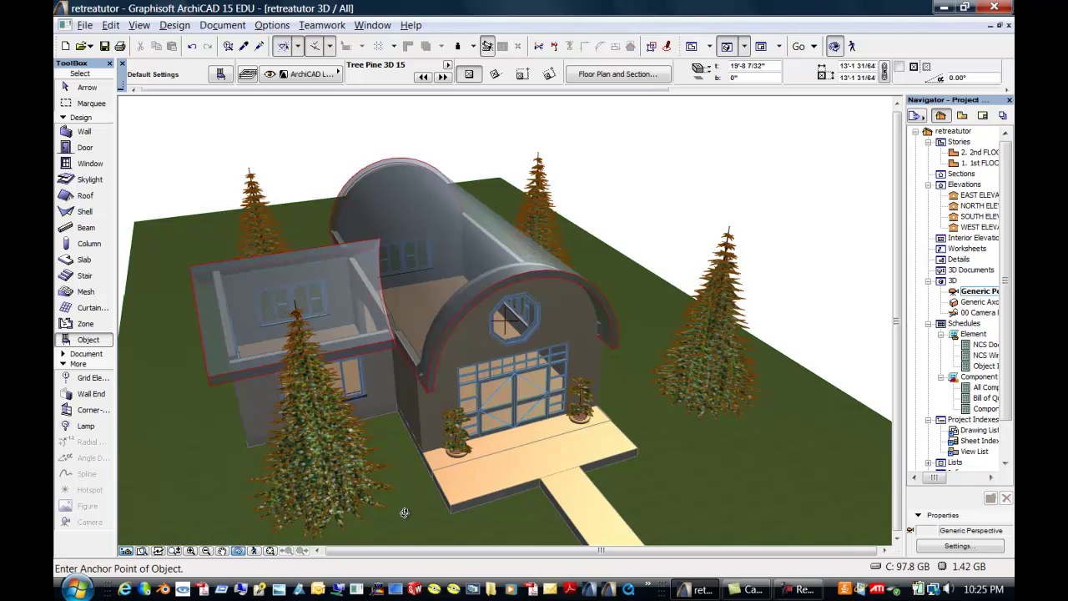
pyautogui.keyDown('shift'); pyautogui.moveTo(403, 504); pyautogui.dragTo(447, 474, button='middle'); pyautogui.keyUp('shift')
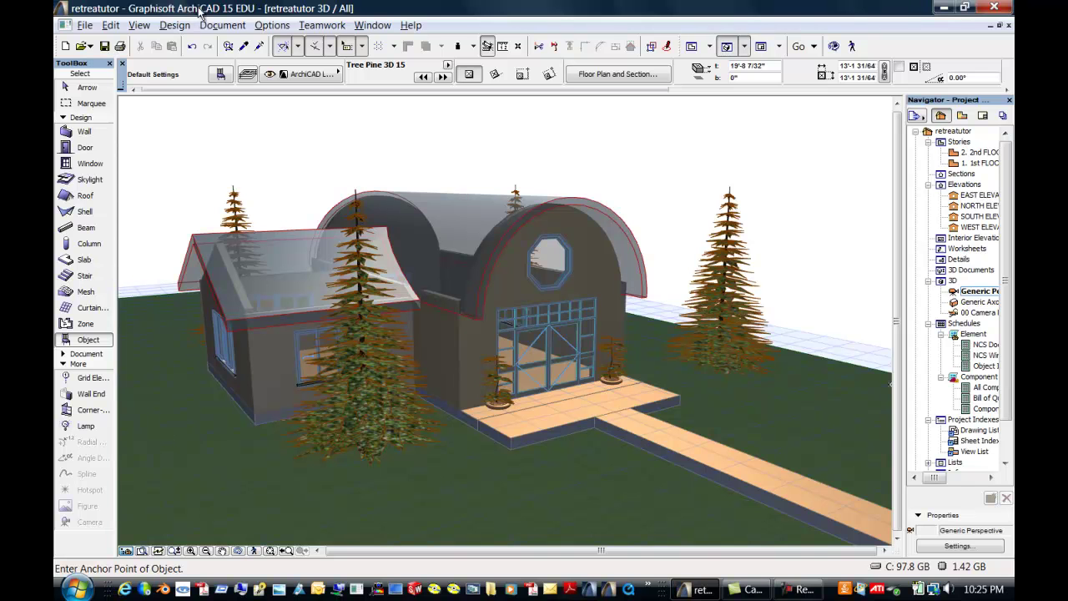
# Render the current 3D view using Document > Creative Imaging > PhotoRender Projection
pyautogui.click(218, 26)
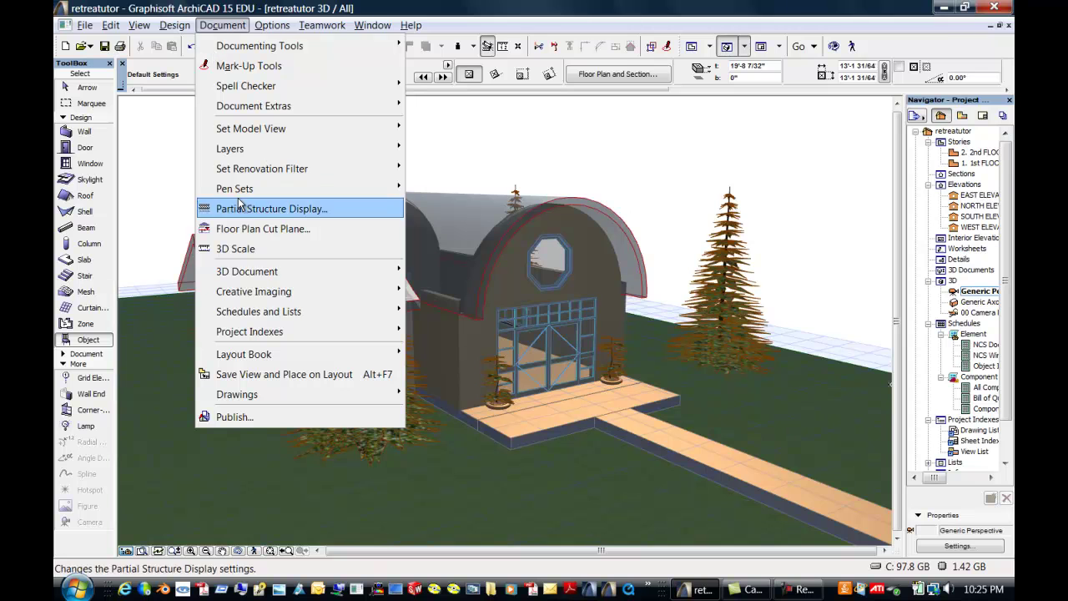
pyautogui.moveTo(345, 302)
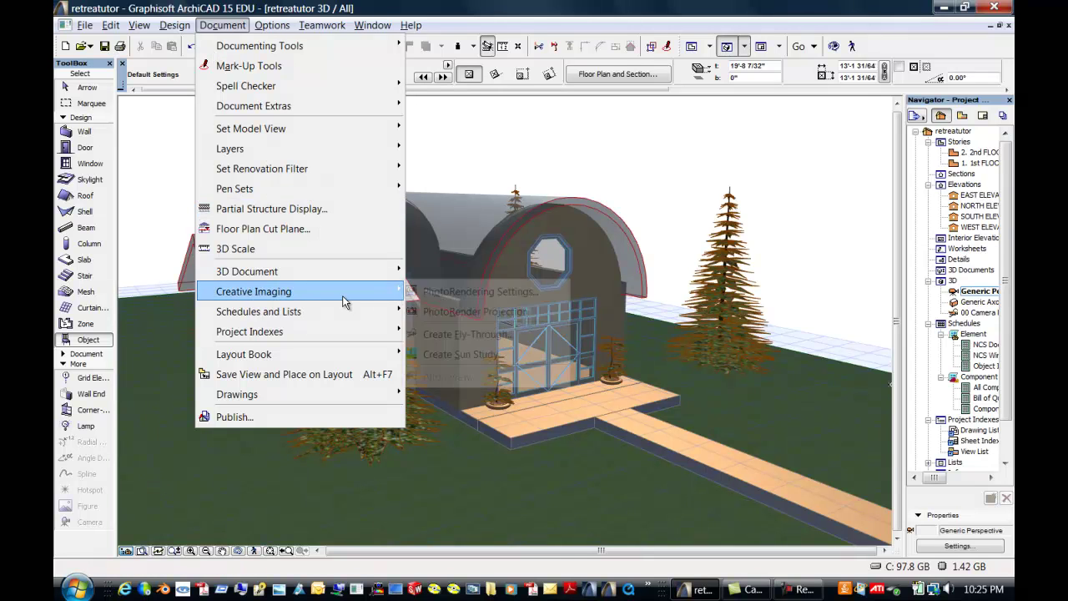
pyautogui.click(426, 314)
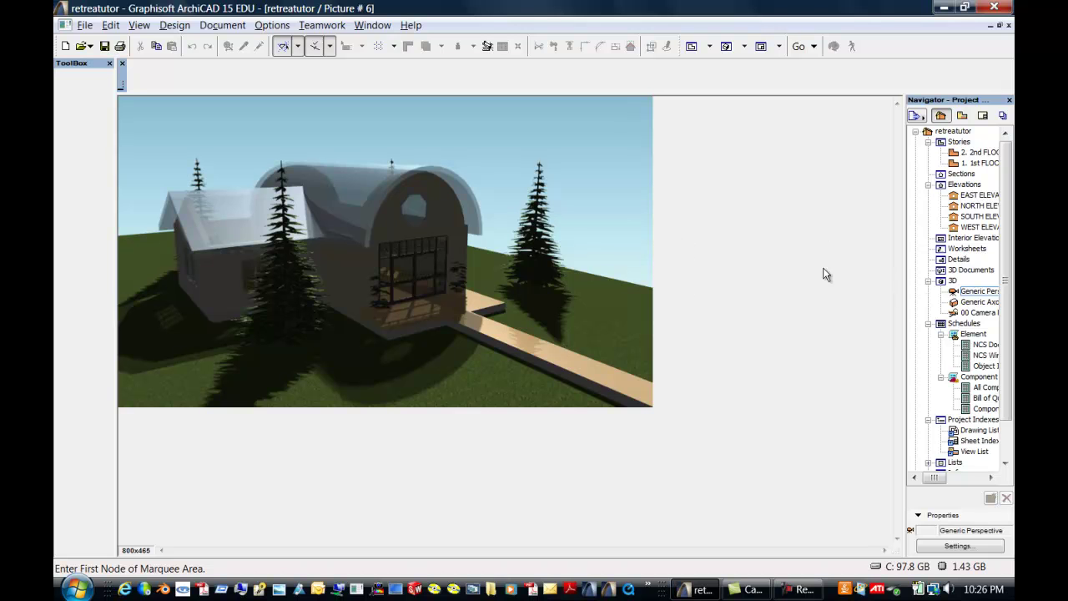
# Back on the 1st FLOOR plan, bring up the Camera tool's settings for the camera path
pyautogui.doubleClick(956, 163)
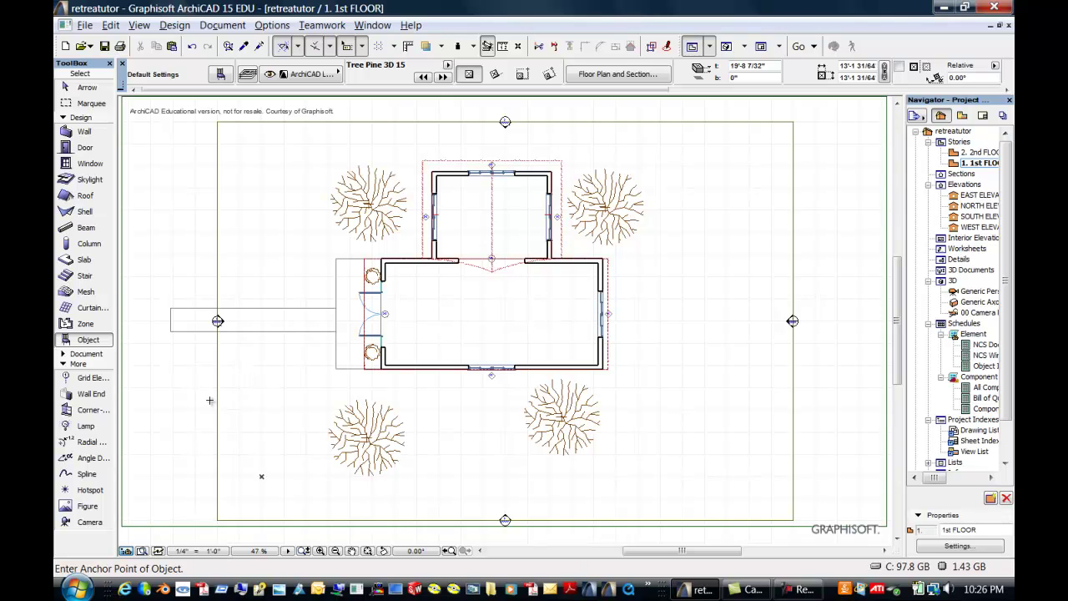
pyautogui.click(90, 522)
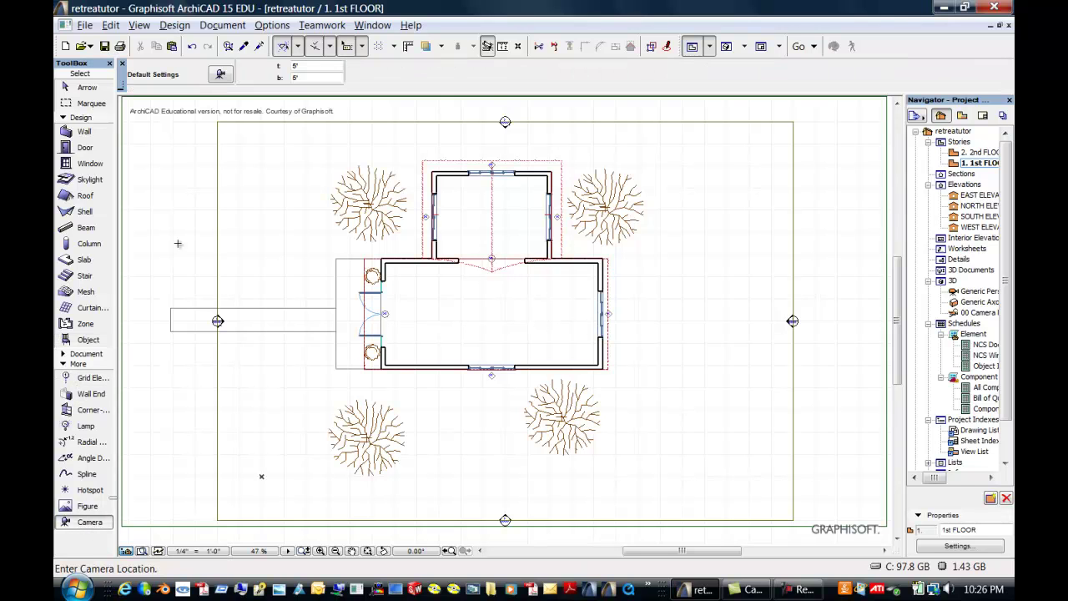
pyautogui.click(221, 75)
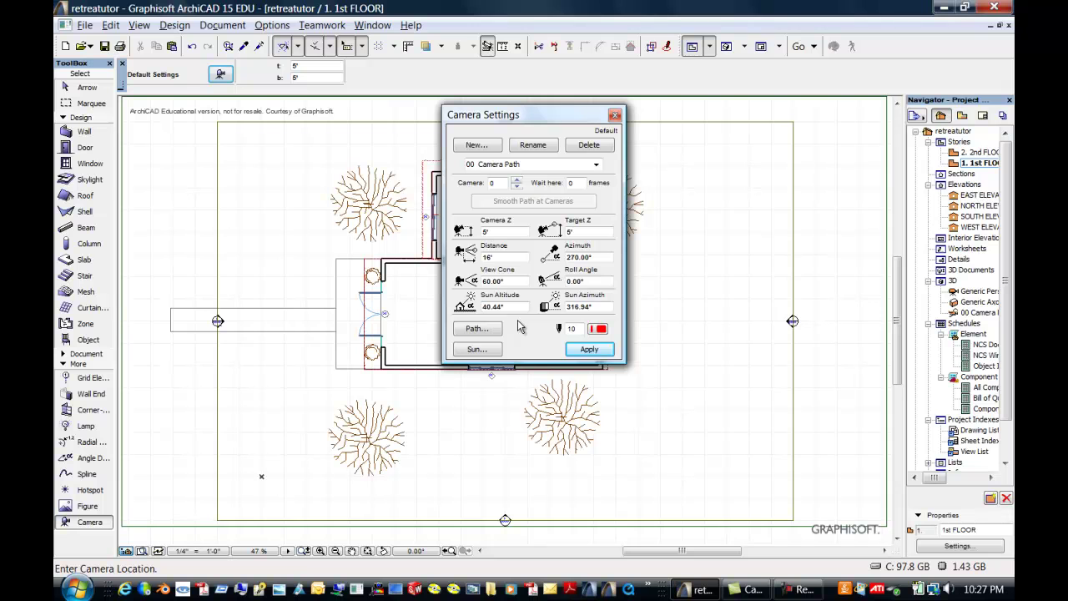
# Set the camera path's sun location to Denver and close Camera Settings
pyautogui.click(479, 351)
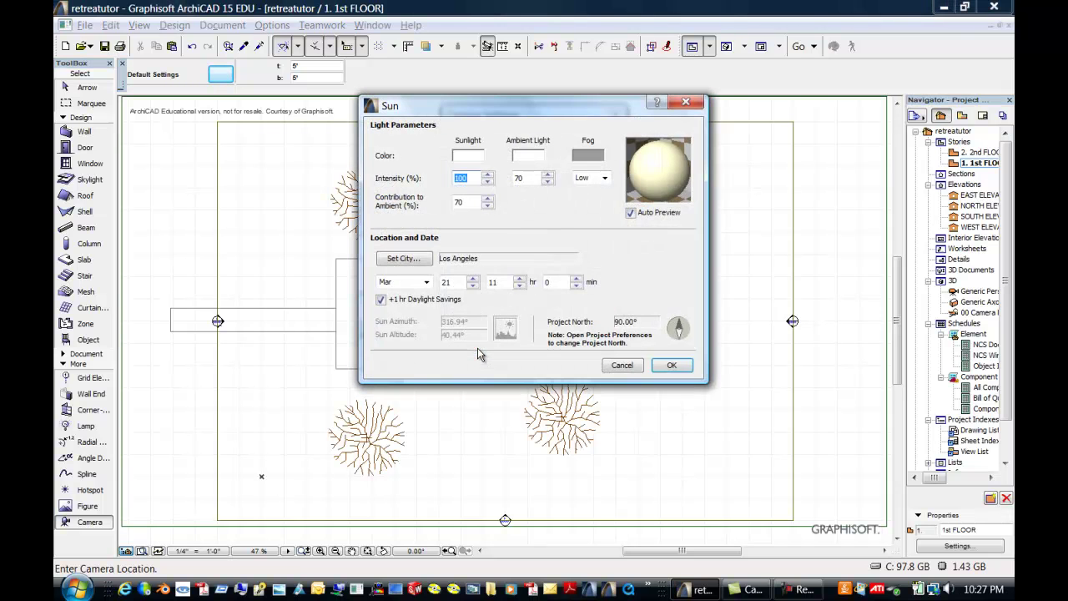
pyautogui.click(402, 259)
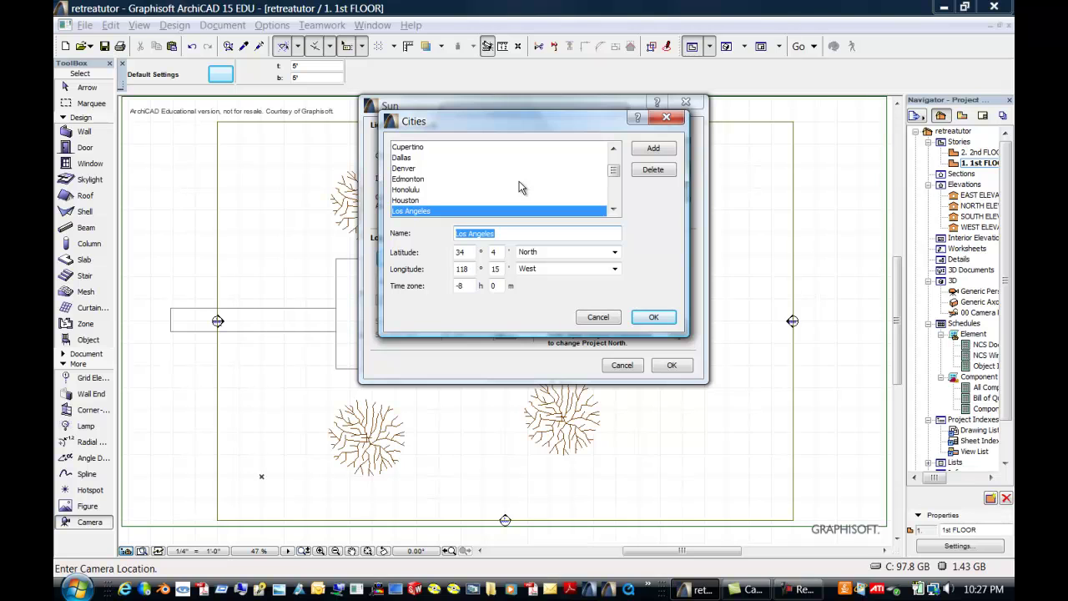
pyautogui.click(408, 190)
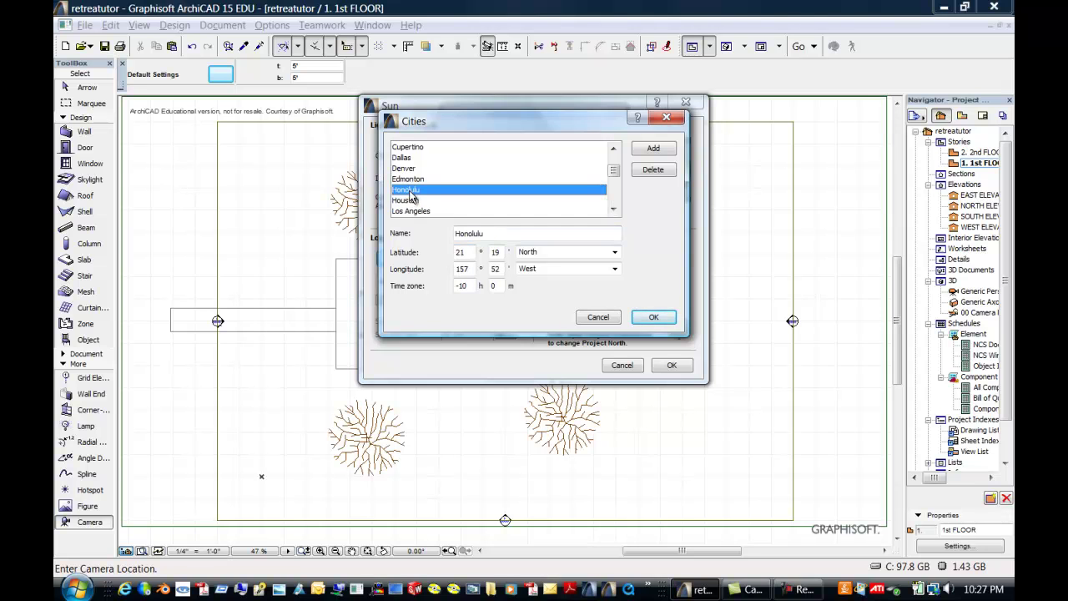
pyautogui.click(406, 169)
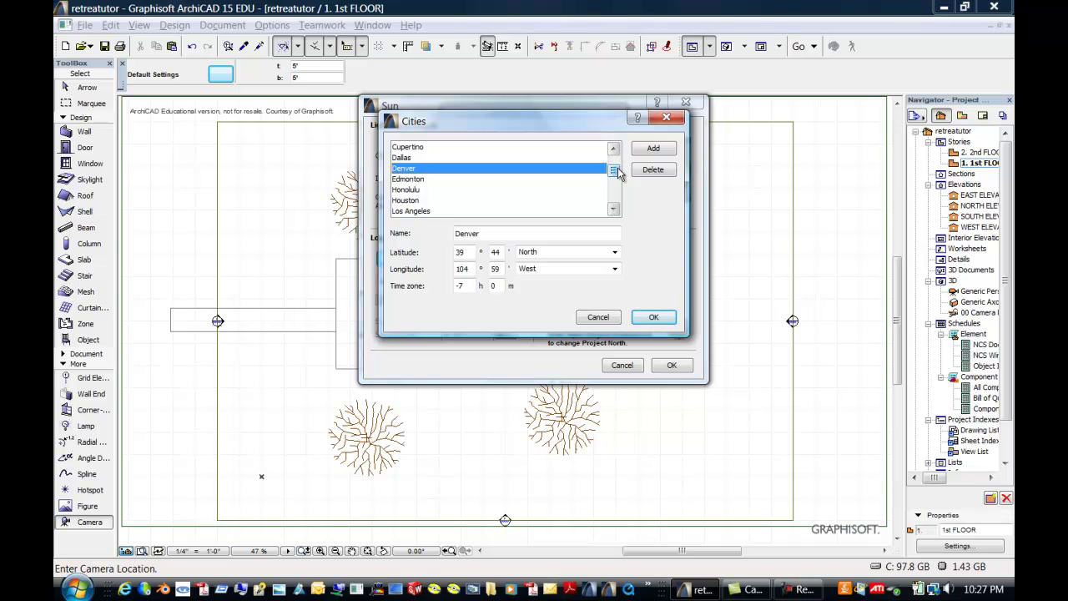
pyautogui.moveTo(619, 173)
pyautogui.mouseDown()
pyautogui.moveTo(620, 199)
pyautogui.moveTo(615, 172)
pyautogui.mouseUp()
pyautogui.click(653, 317)
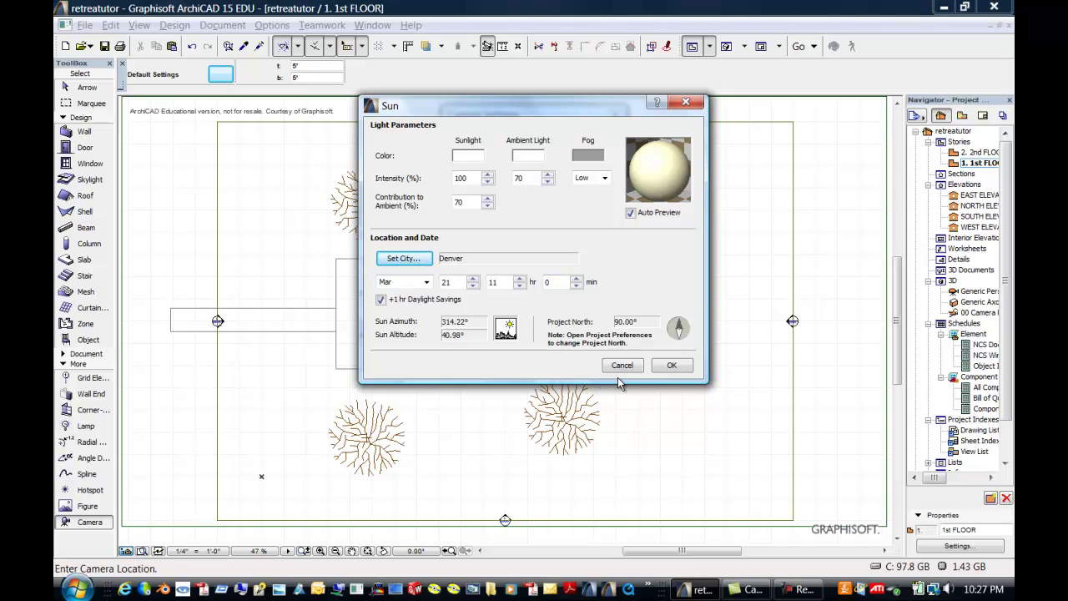
pyautogui.click(673, 369)
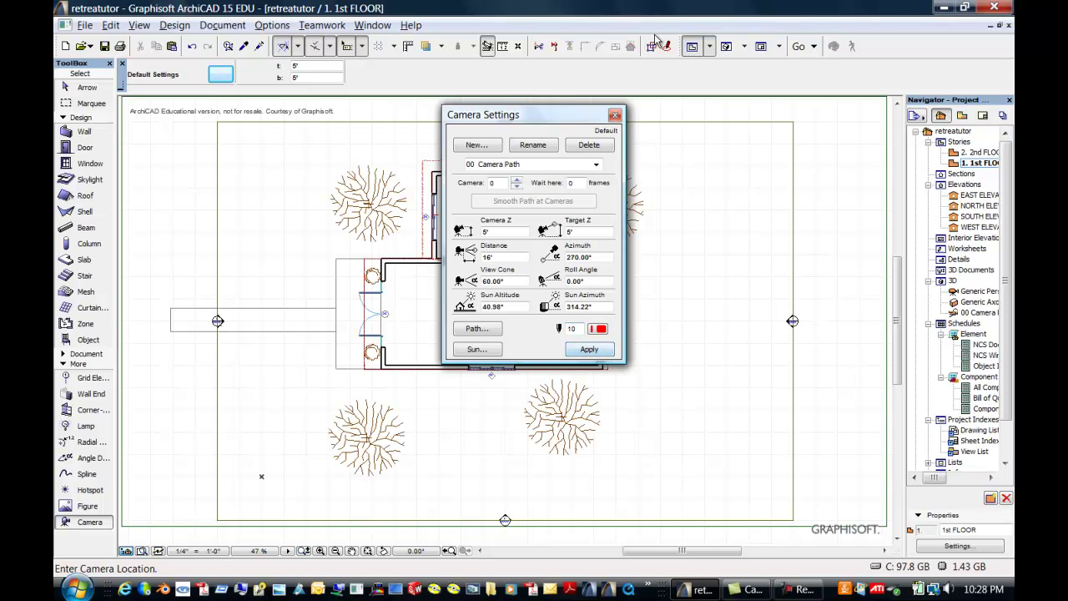
pyautogui.click(615, 114)
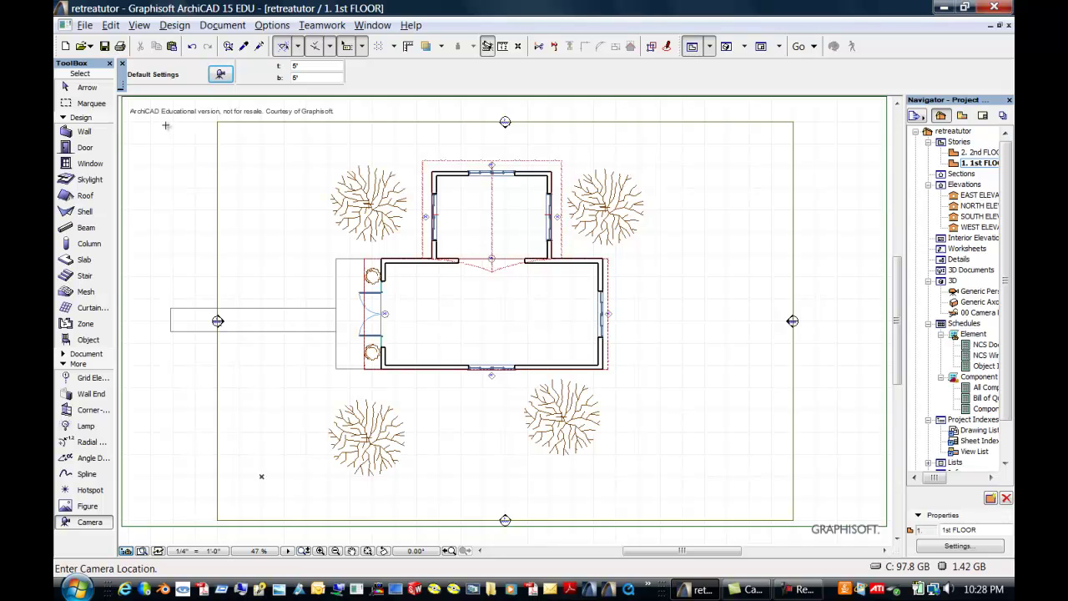
# Place Camera 1 at the plan's upper-left corner, aimed at the house, and view through it
pyautogui.click(165, 125)
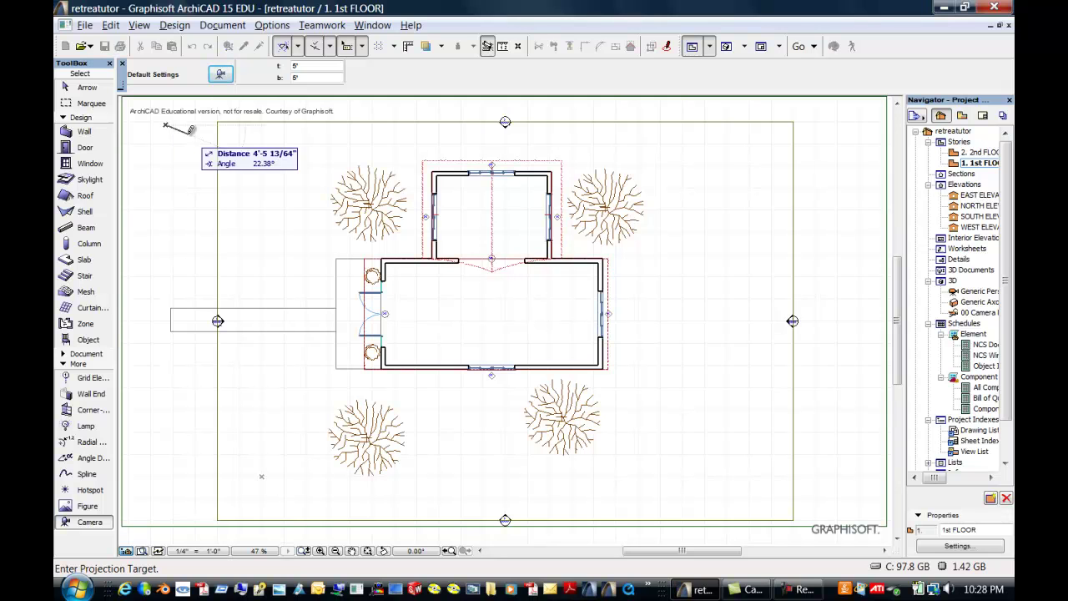
pyautogui.click(254, 184)
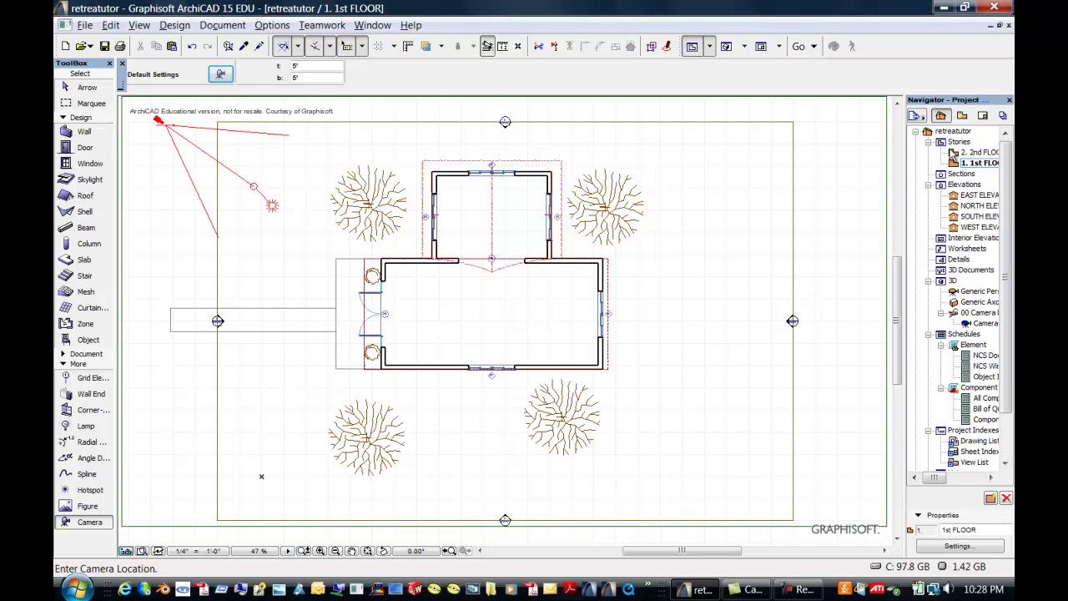
pyautogui.doubleClick(966, 324)
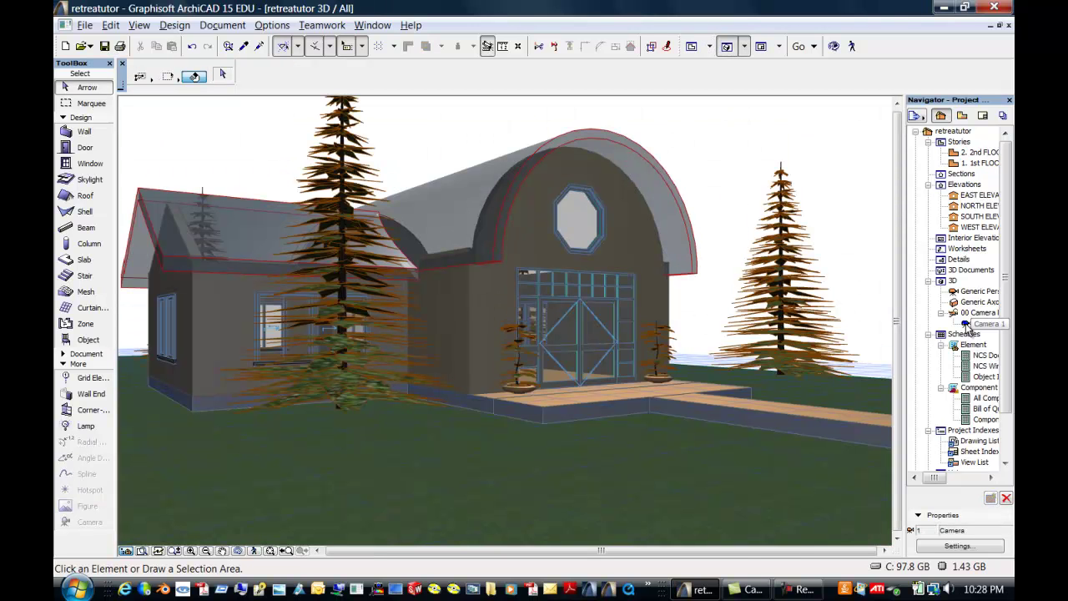
# Return to the 1st FLOOR plan with the Camera tool active and nothing selected
pyautogui.click(968, 327)
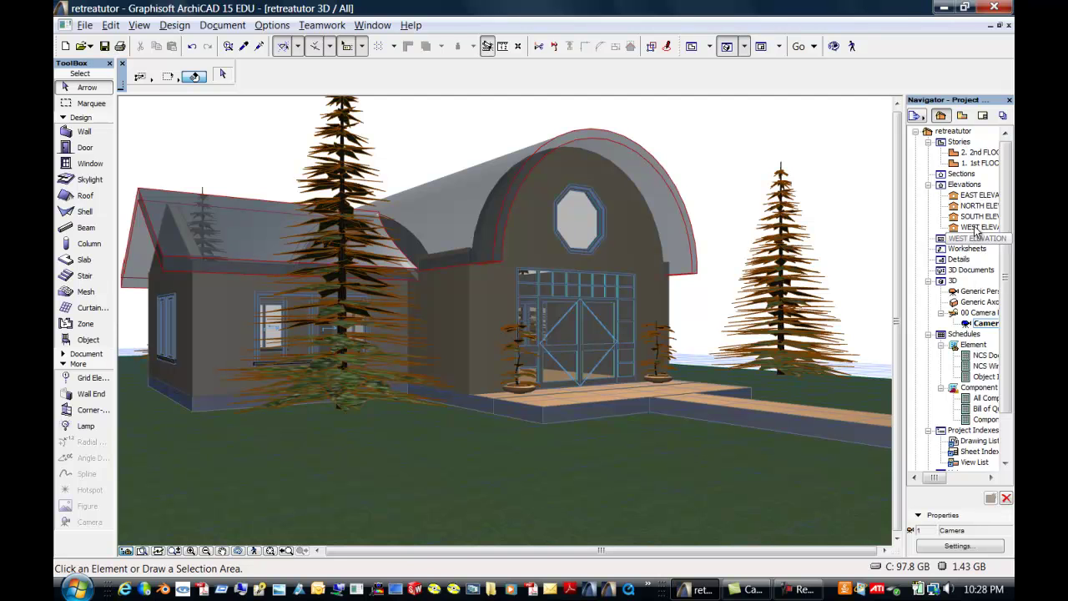
pyautogui.doubleClick(956, 162)
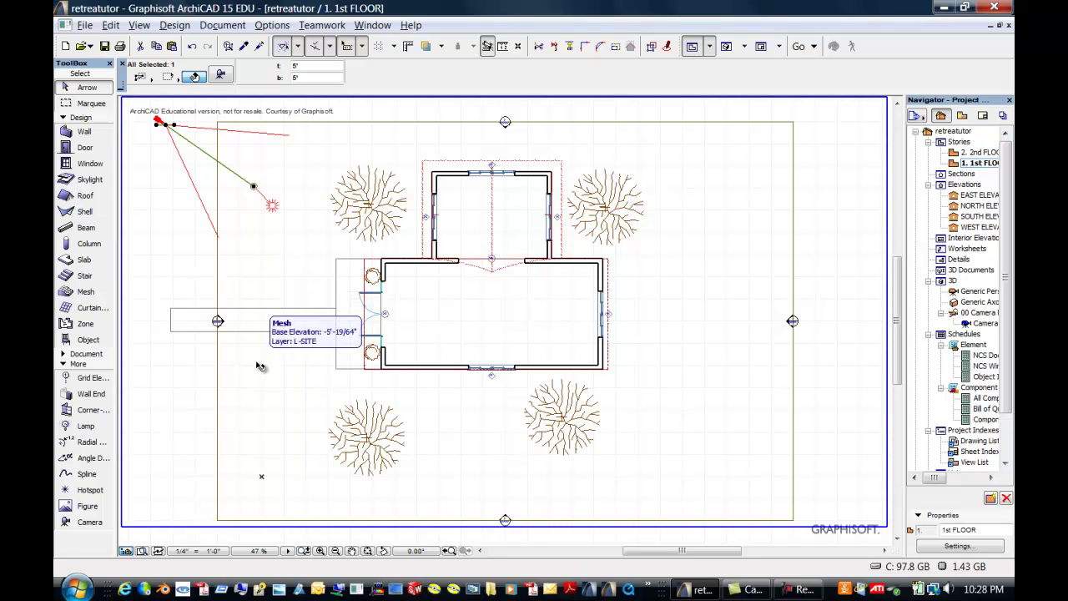
pyautogui.click(90, 524)
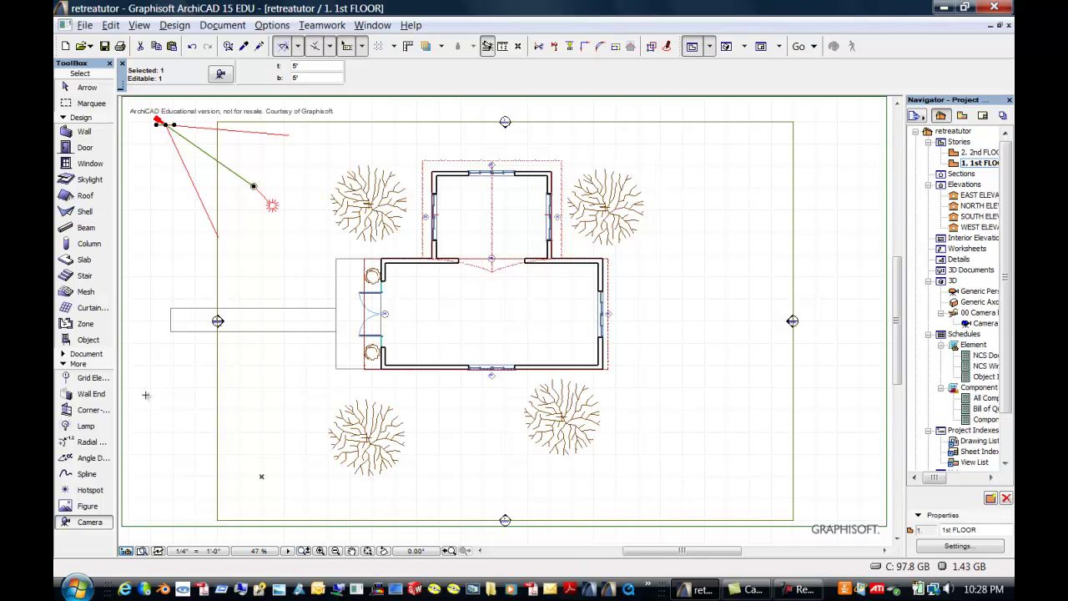
pyautogui.press('Escape')
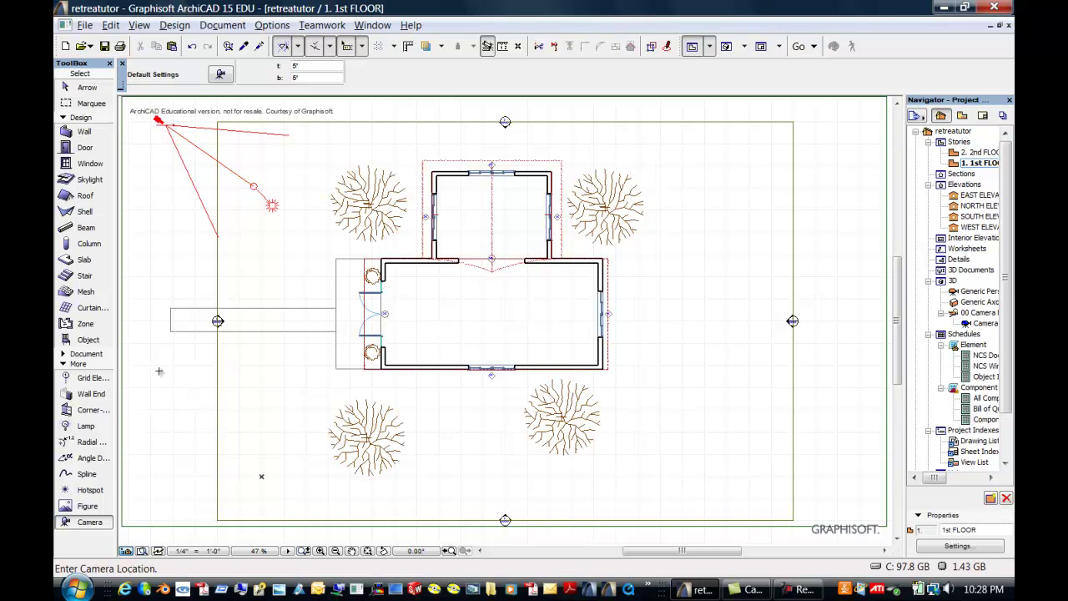
# Add Cameras 2 and 3 on the left side and bottom edge, aimed at the house, and view each
pyautogui.click(145, 383)
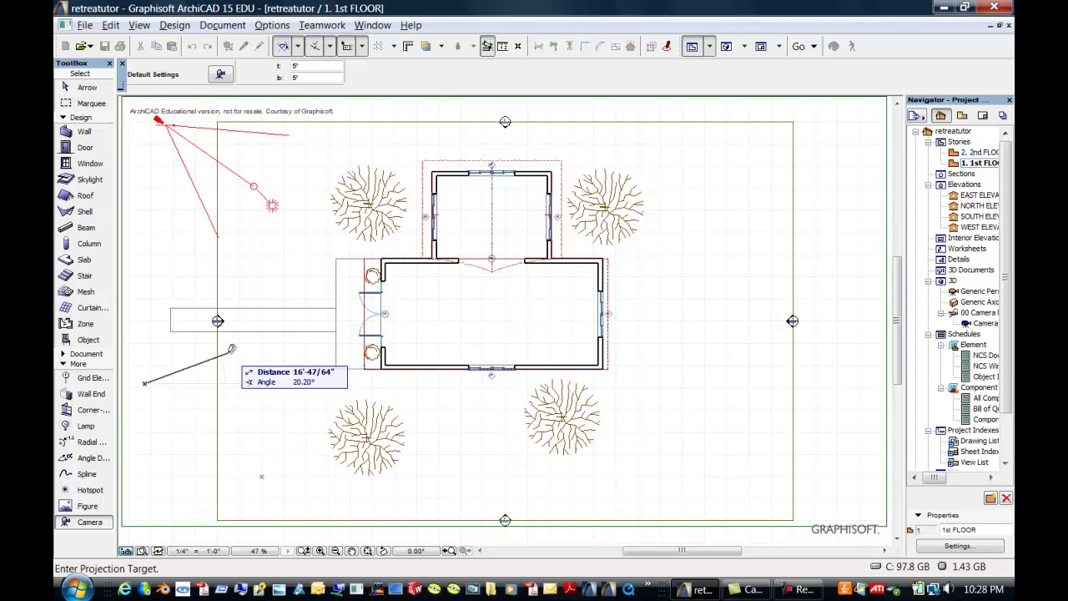
pyautogui.click(222, 348)
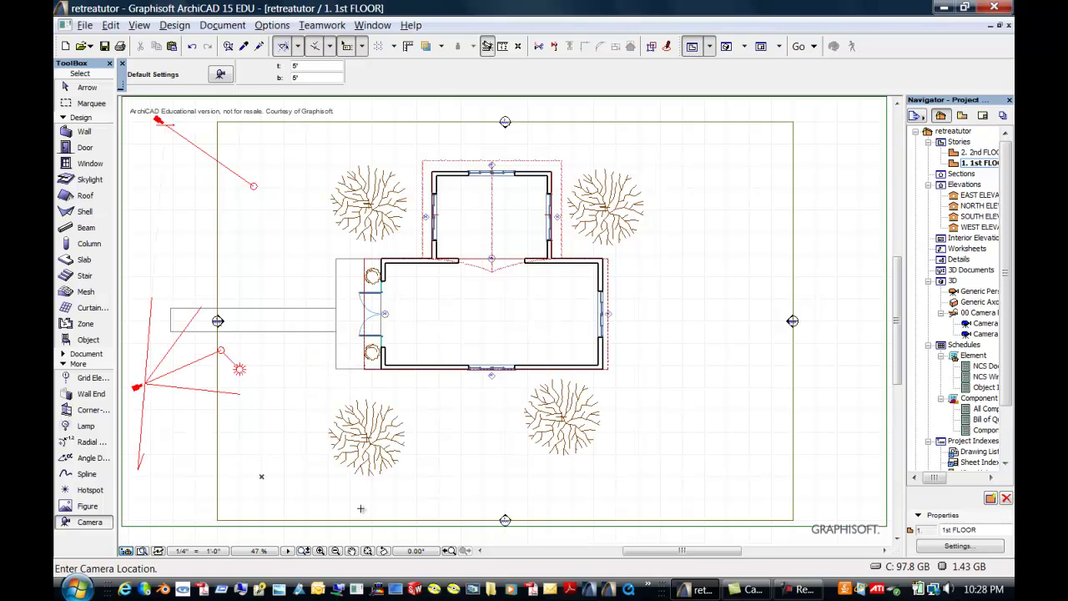
pyautogui.click(311, 520)
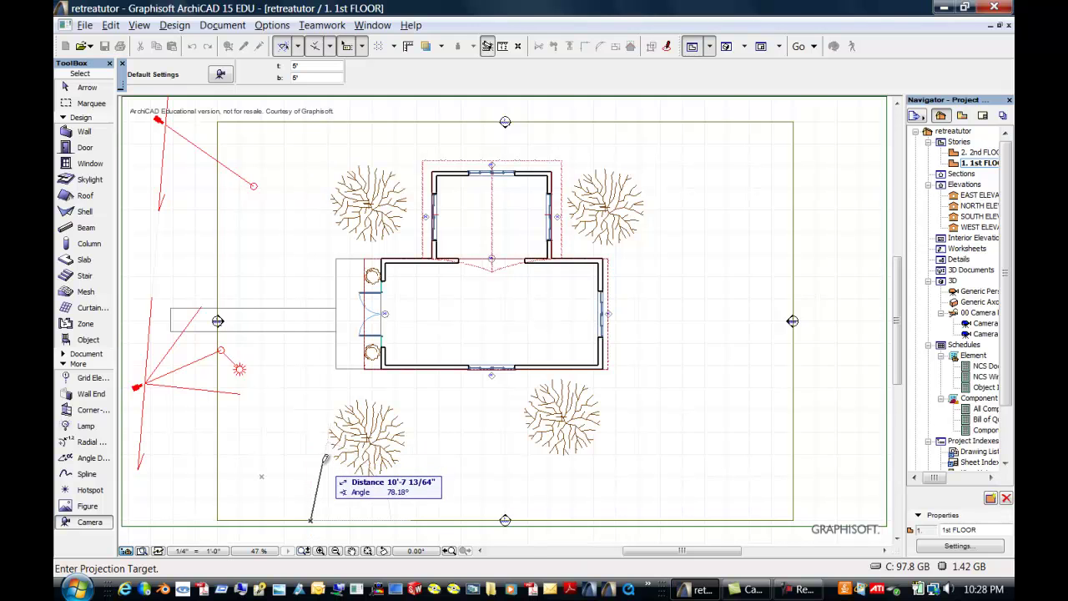
pyautogui.click(326, 458)
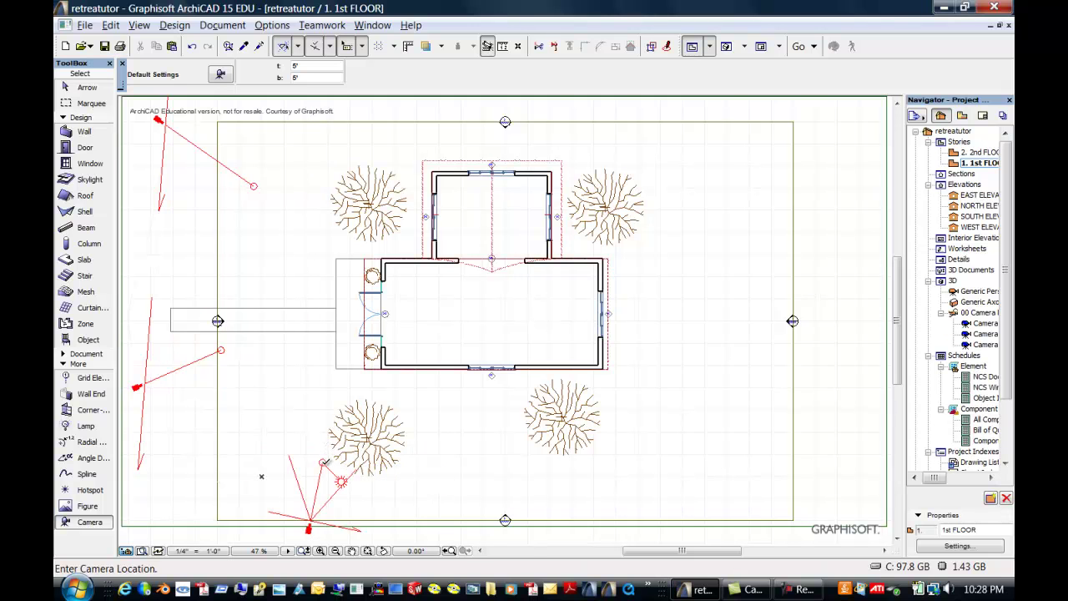
pyautogui.doubleClick(982, 335)
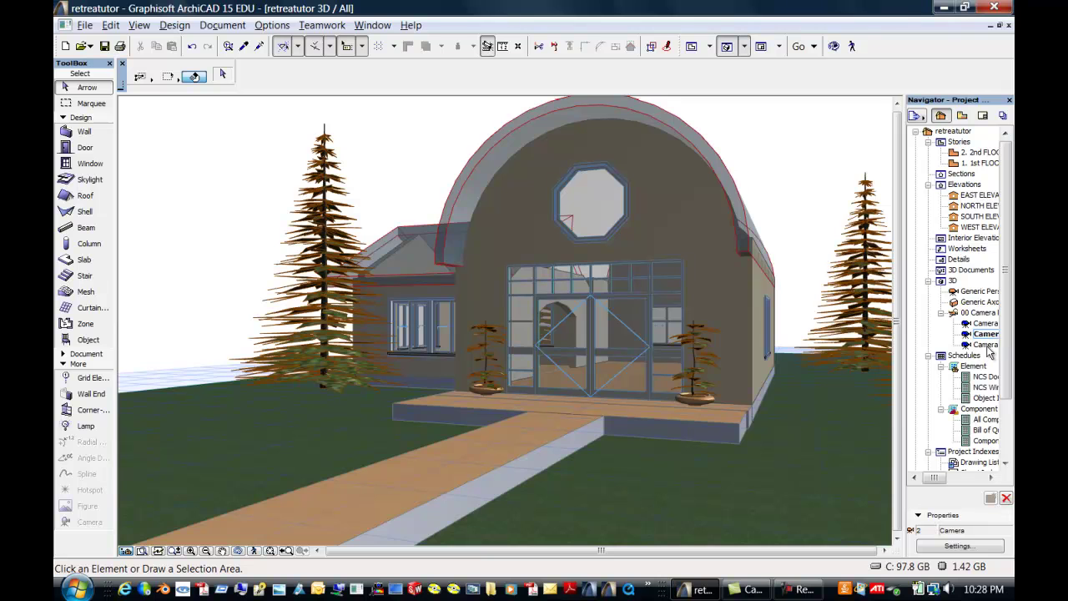
pyautogui.doubleClick(981, 345)
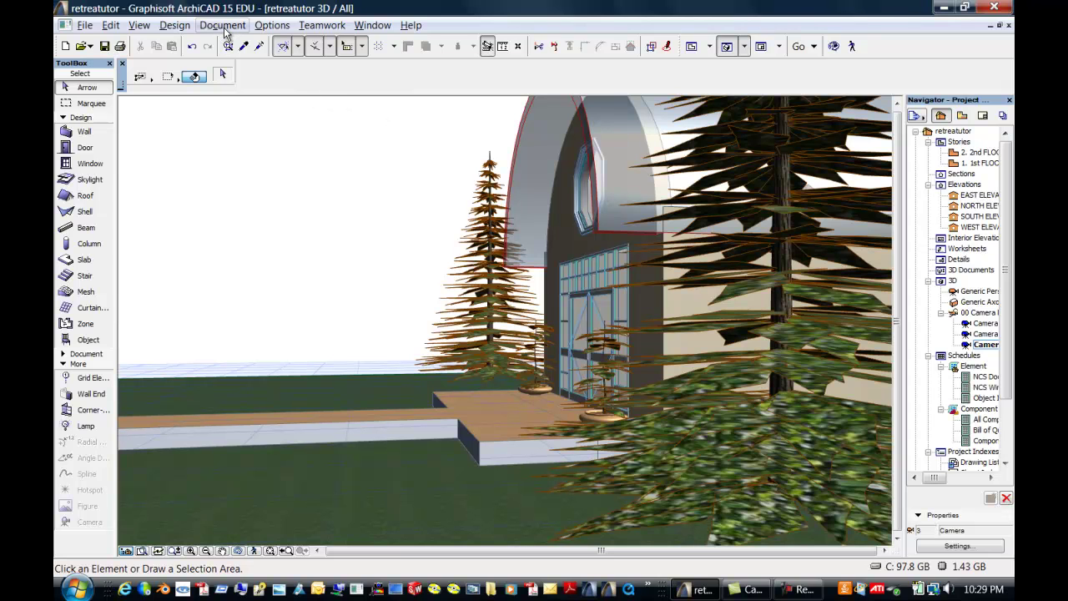
# Open Create Fly-Through from Document > Creative Imaging for the 00: Camera Path
pyautogui.click(223, 27)
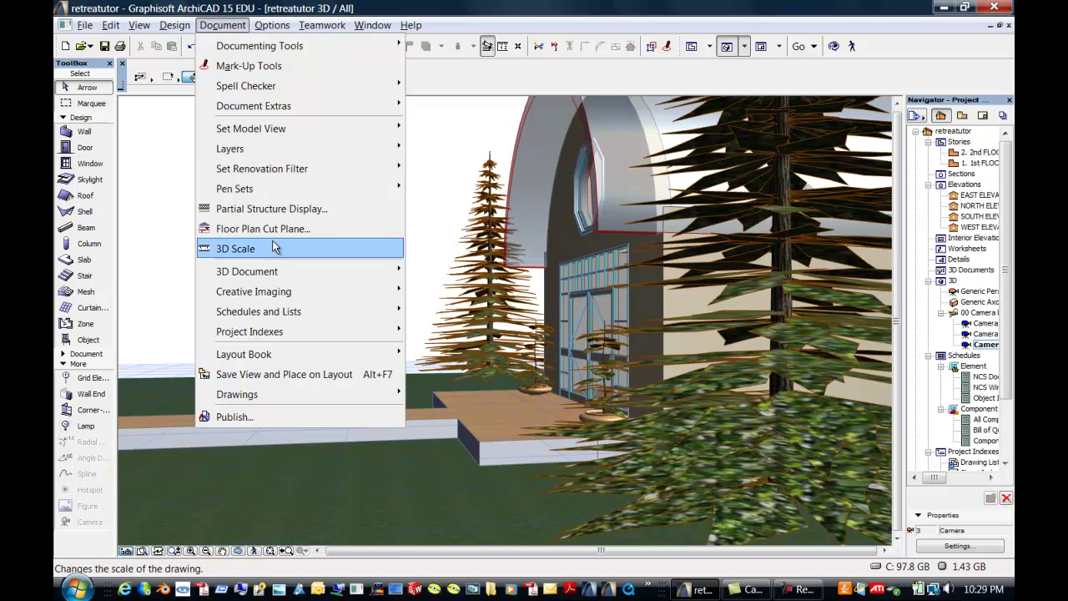
pyautogui.moveTo(288, 296)
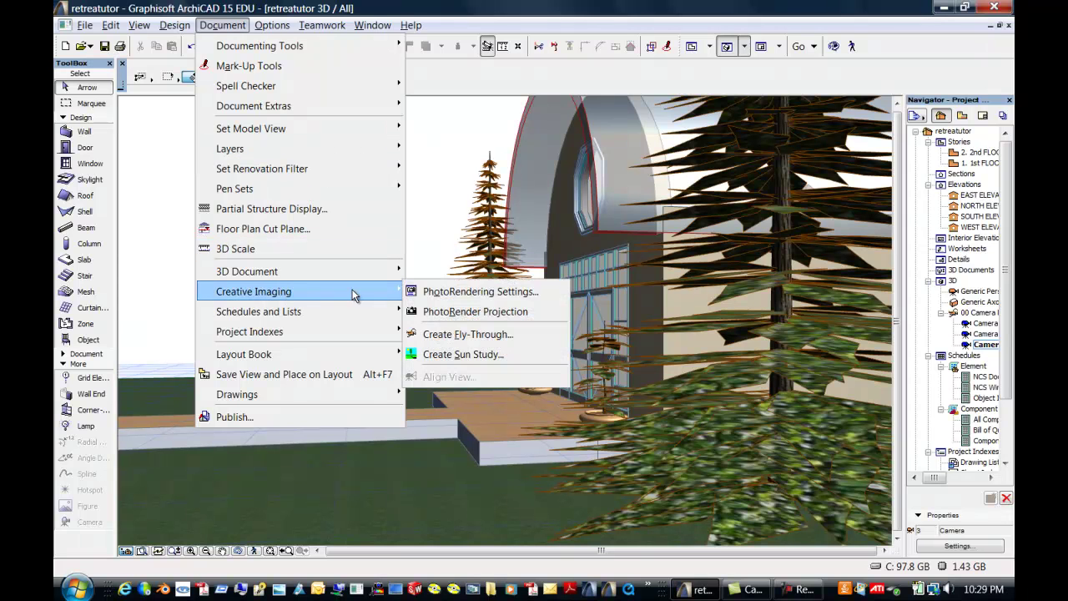
pyautogui.click(443, 336)
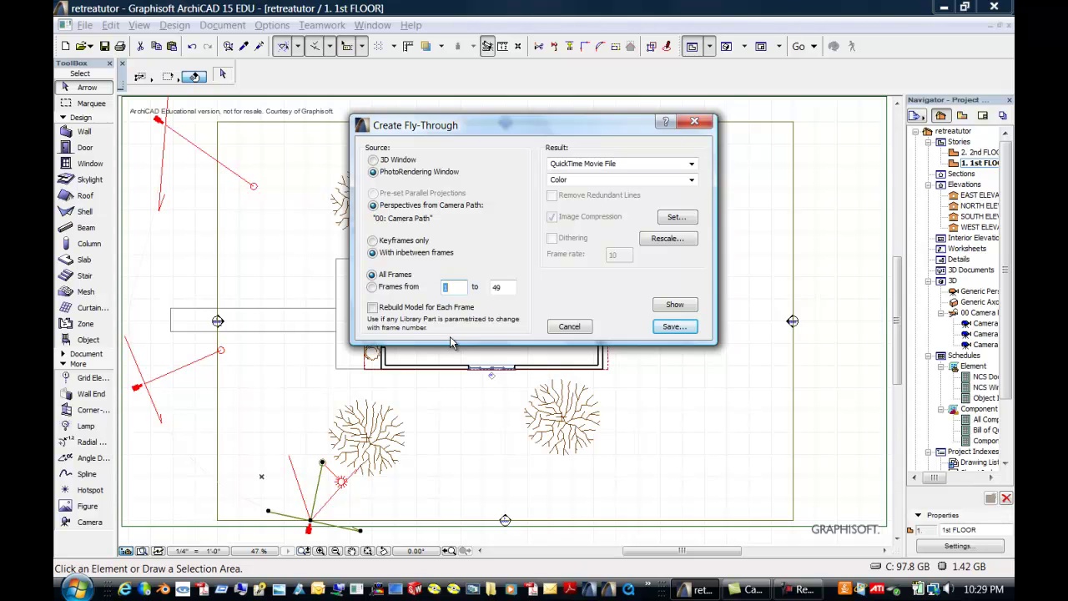
# Start the fly-through rendering, then stop it partway through Picture # 7
pyautogui.click(675, 306)
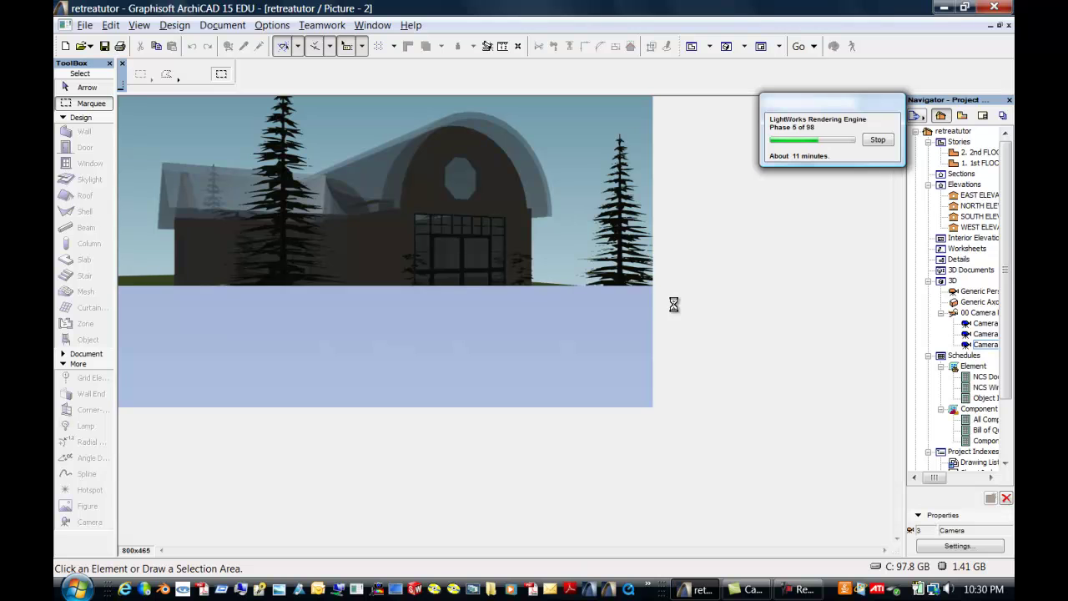
pyautogui.click(877, 141)
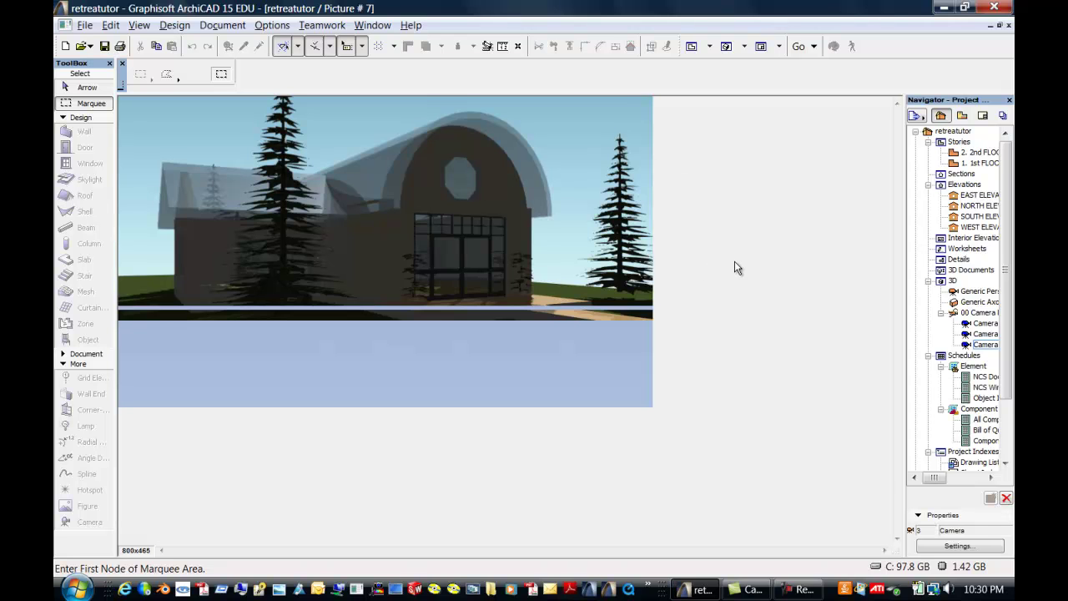
# Open PhotoRendering Settings from Document > Creative Imaging
pyautogui.click(233, 26)
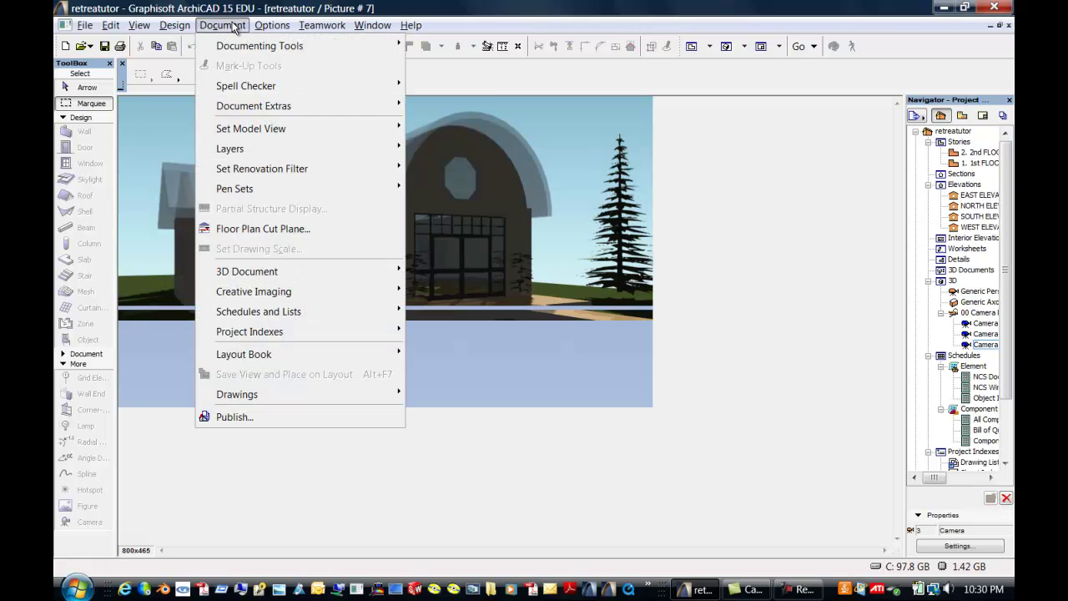
pyautogui.moveTo(314, 289)
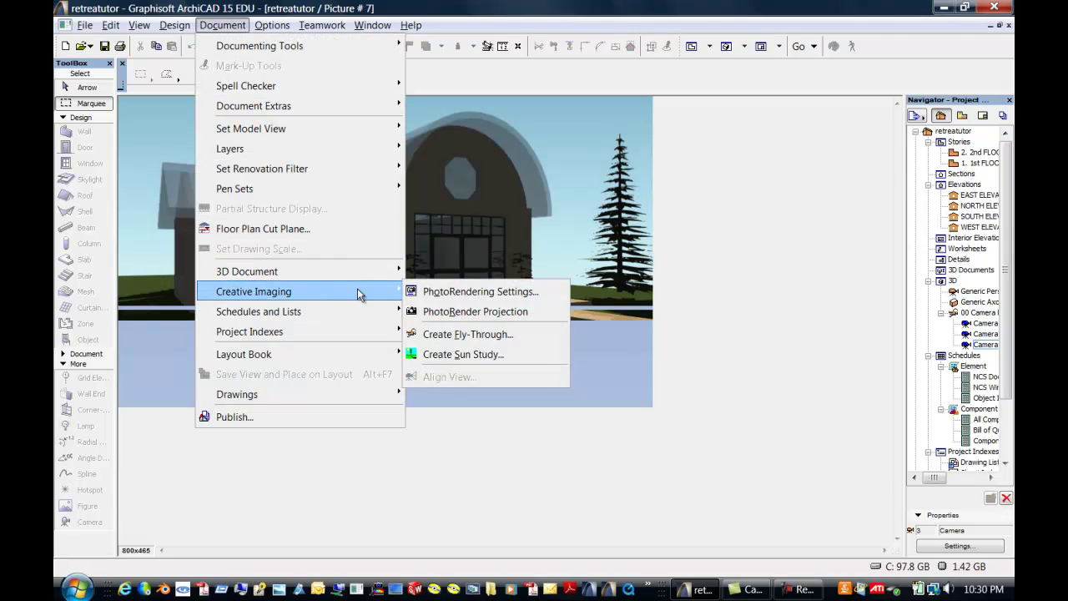
pyautogui.click(453, 290)
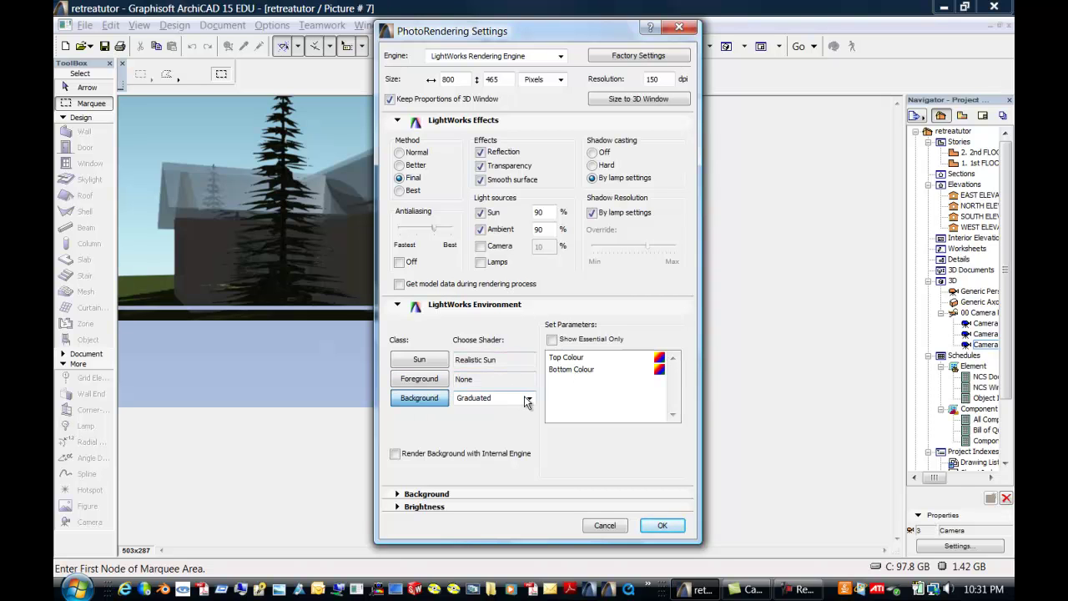
# Keep the Graduated shader and set library picture Sky_clear_2.jpg as the rendering background
pyautogui.click(528, 399)
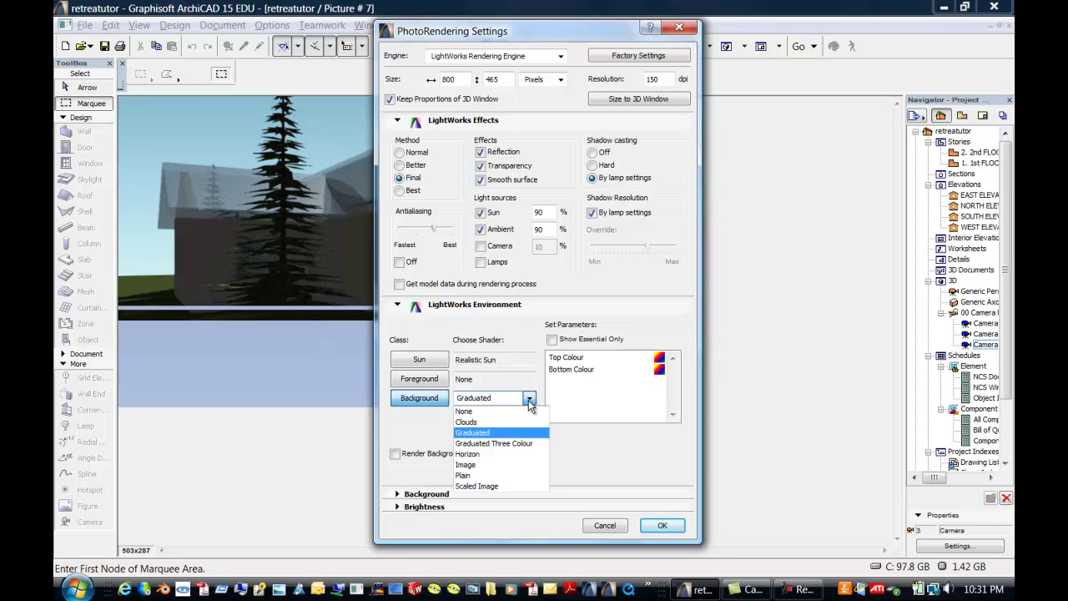
pyautogui.click(529, 402)
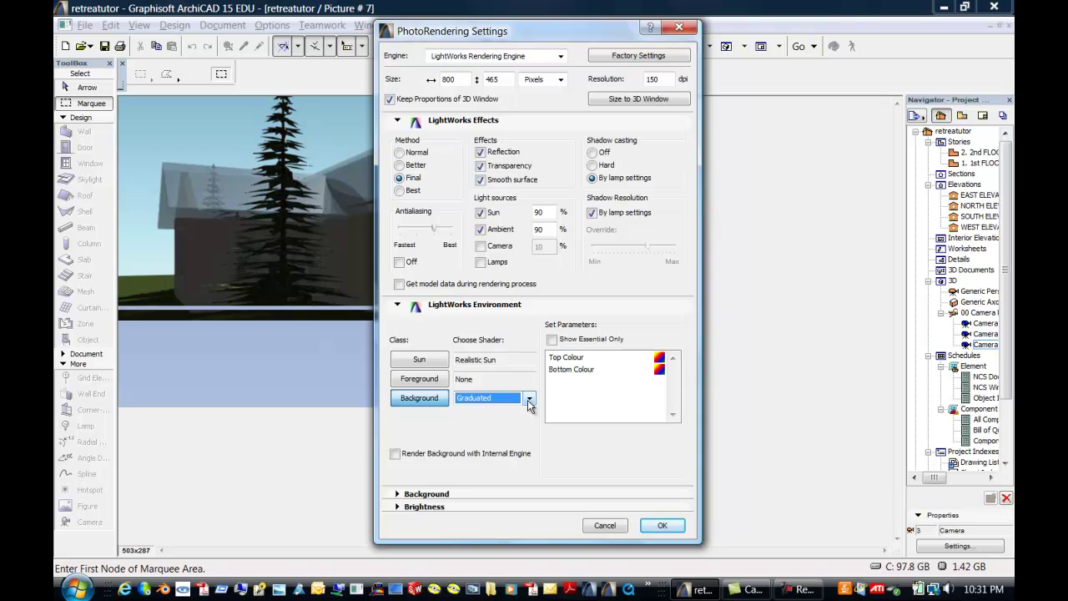
pyautogui.click(398, 494)
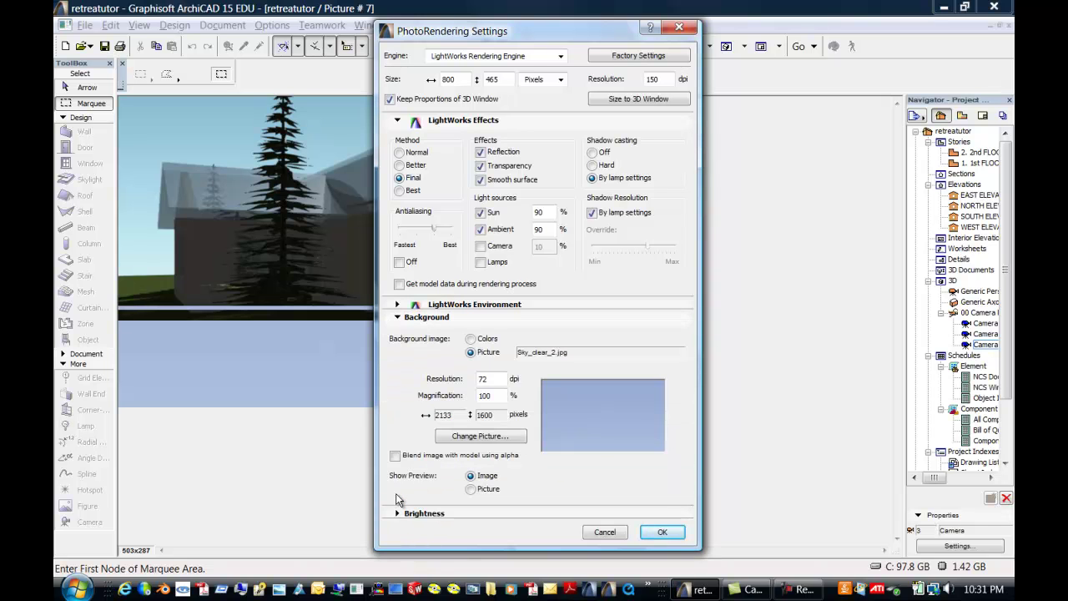
pyautogui.click(491, 436)
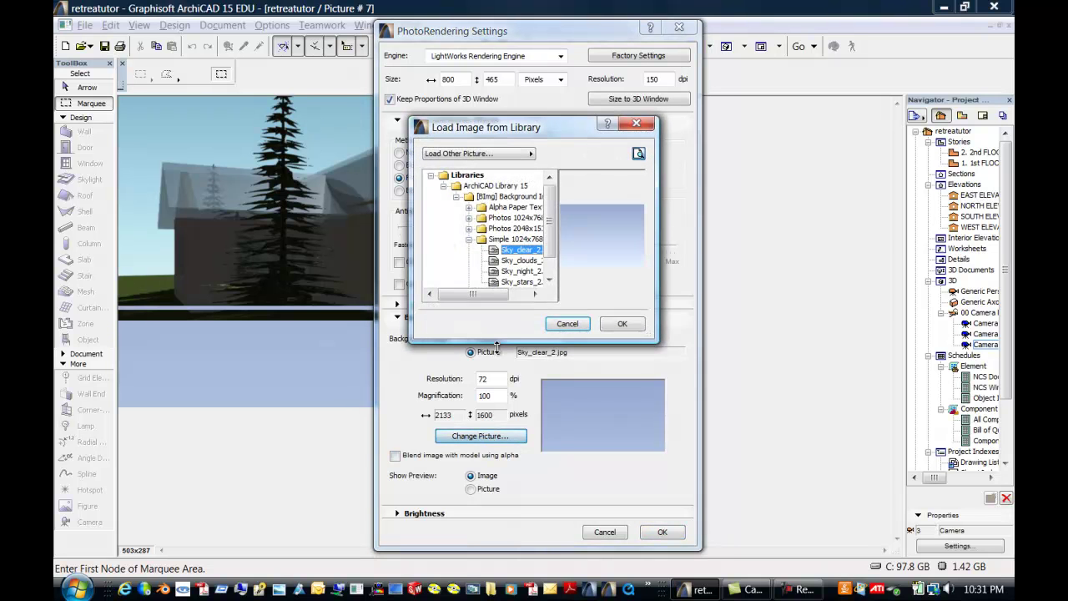
pyautogui.moveTo(489, 294); pyautogui.dragTo(507, 296)
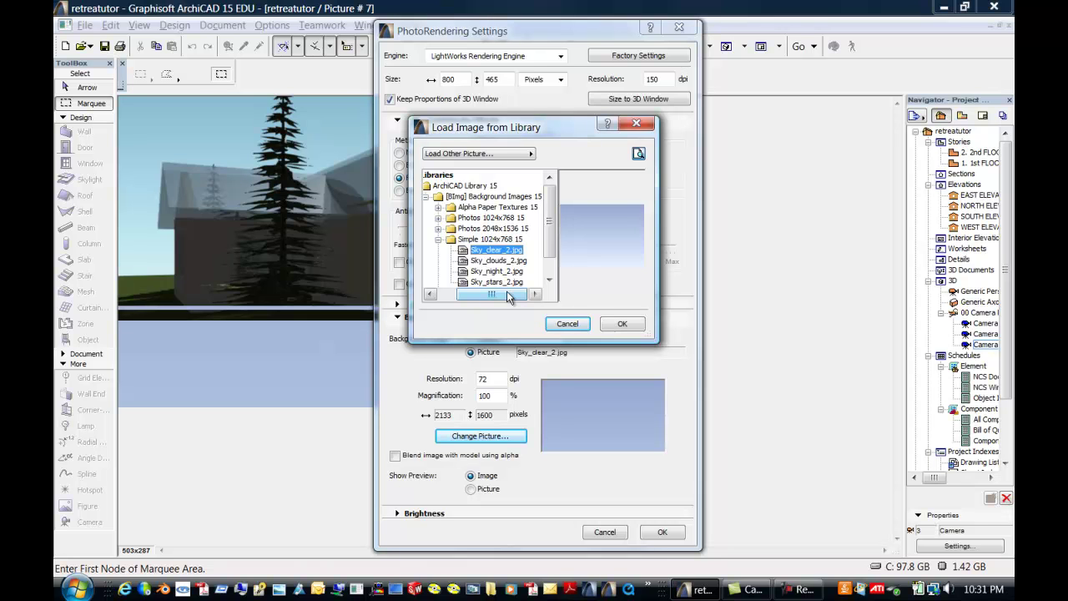
pyautogui.click(619, 325)
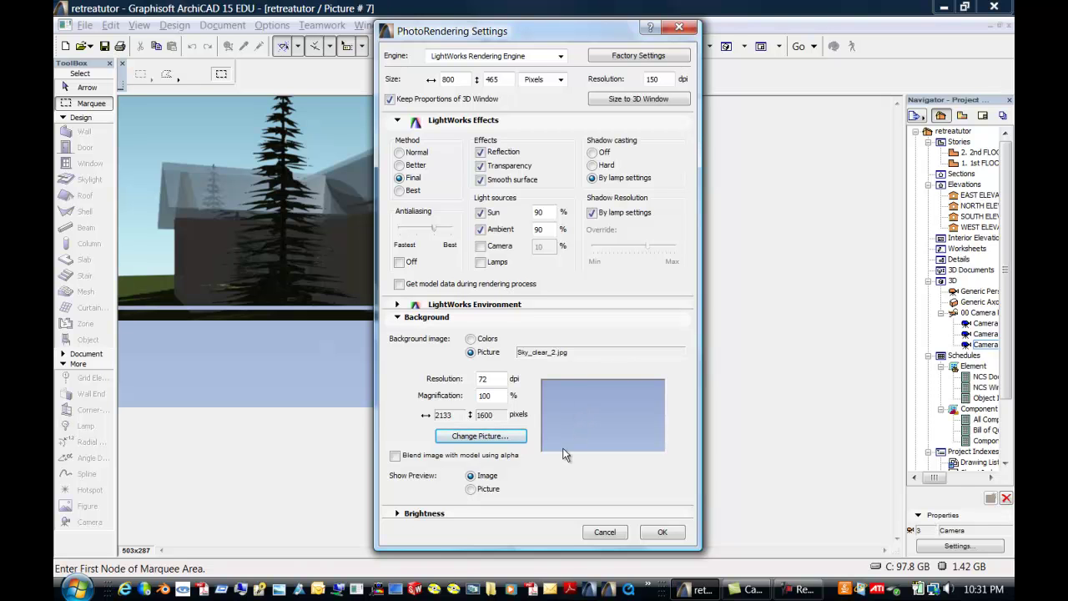
# Nudge Image Brightness slightly toward Bright and apply the PhotoRendering settings
pyautogui.click(396, 512)
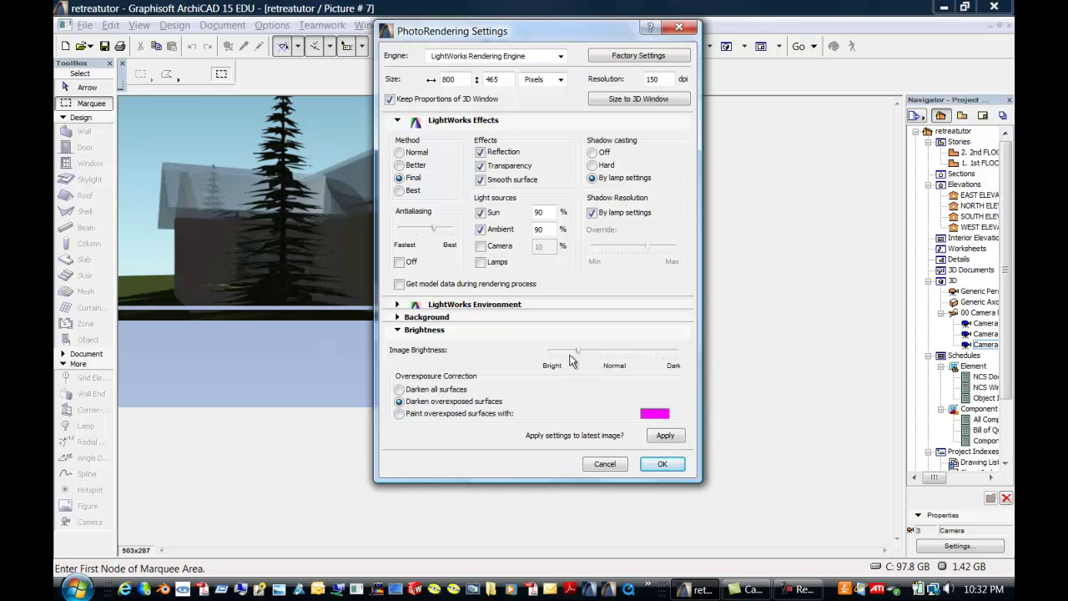
pyautogui.moveTo(580, 354); pyautogui.dragTo(572, 354)
pyautogui.click(664, 466)
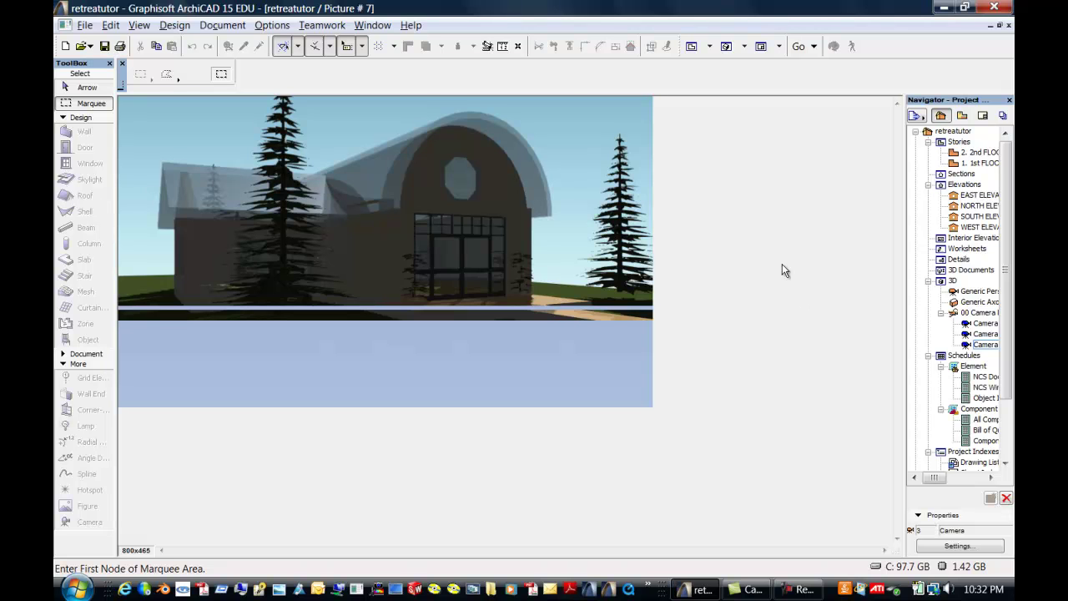
# Reopen Create Fly-Through, keeping QuickTime Movie File as the output format
pyautogui.click(223, 25)
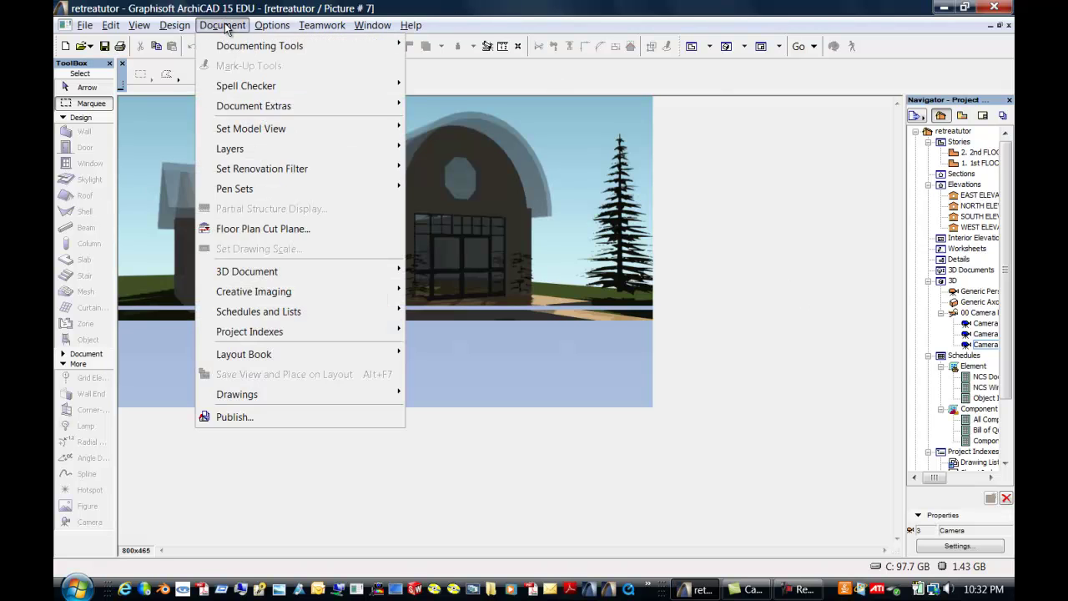
pyautogui.moveTo(292, 292)
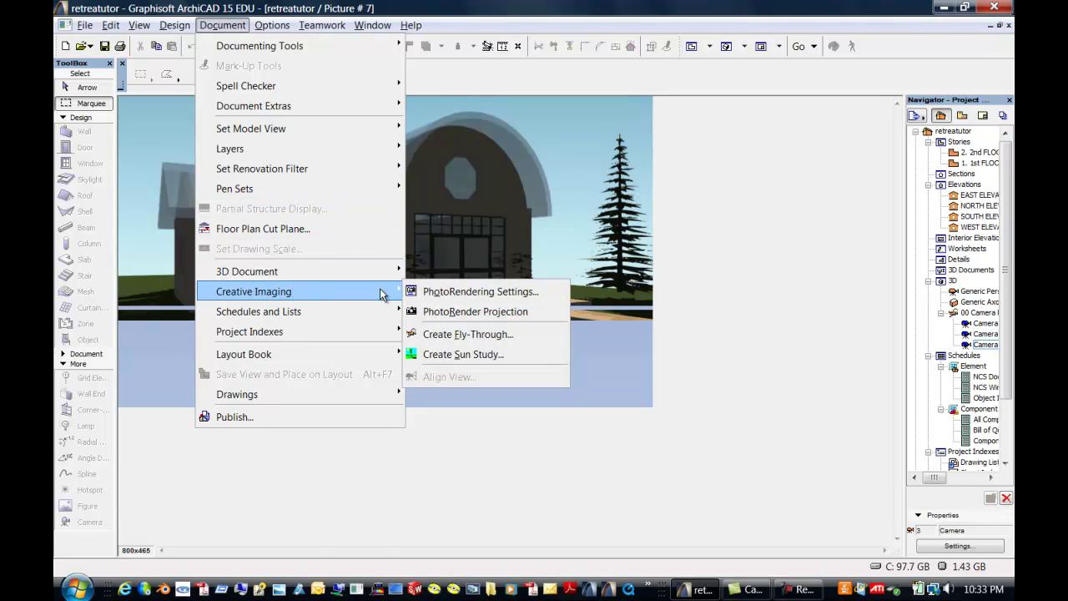
pyautogui.click(451, 334)
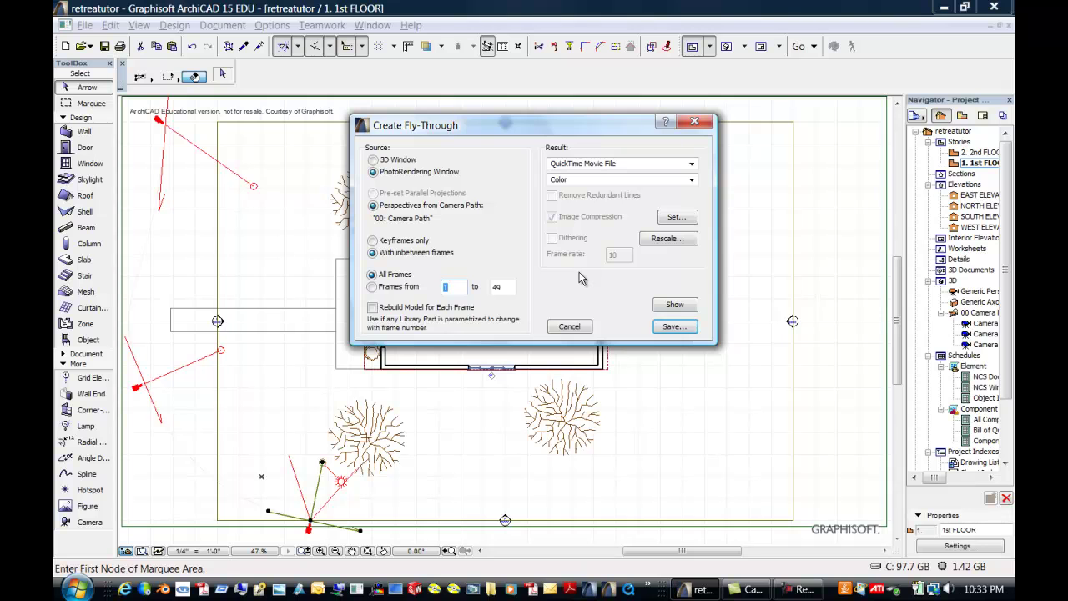
pyautogui.click(691, 165)
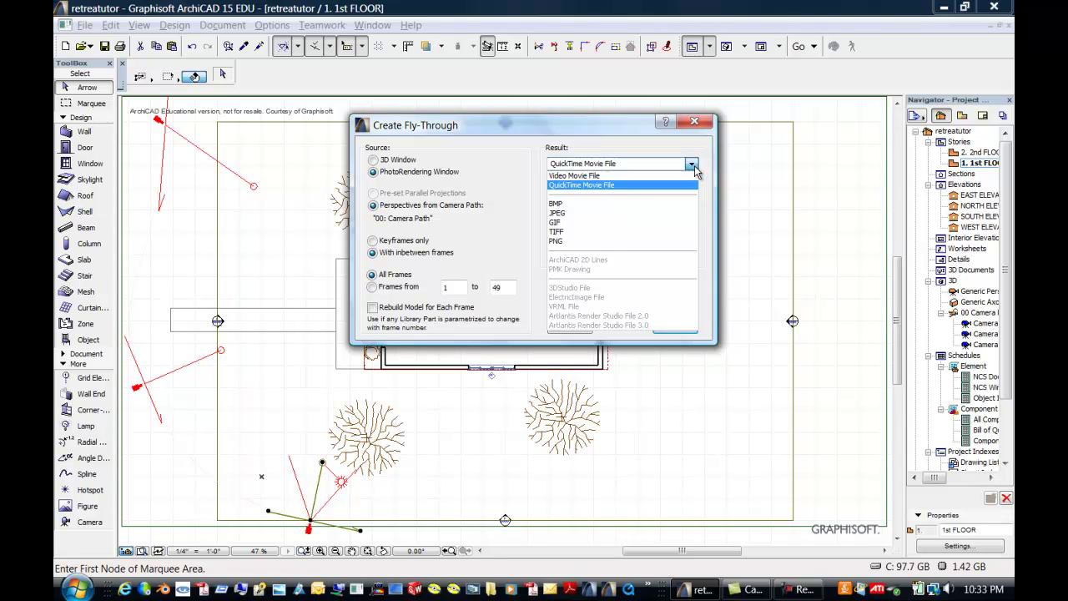
pyautogui.click(692, 165)
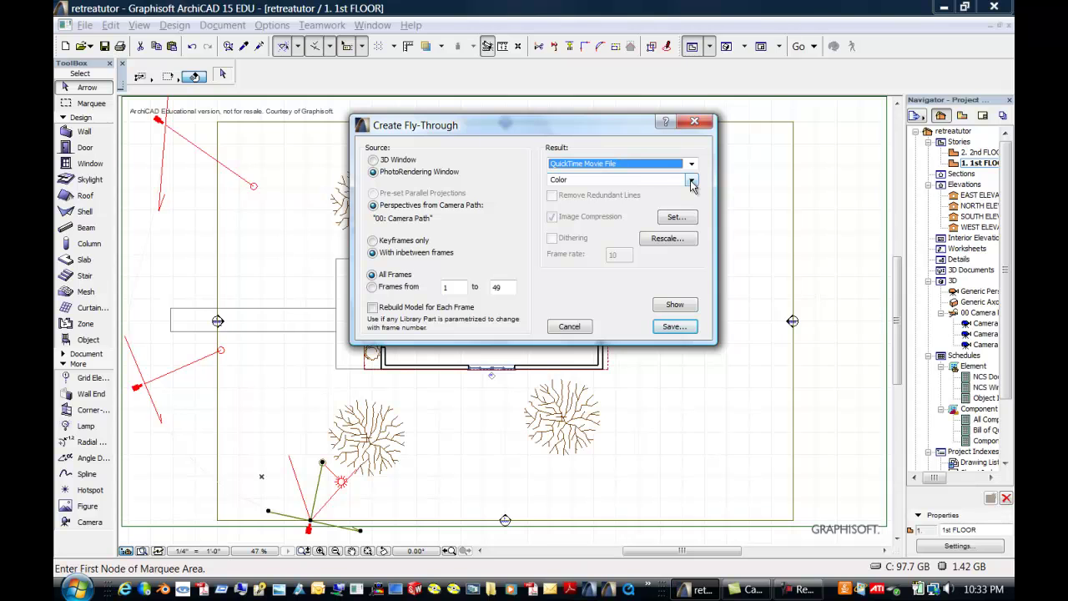
# Set the fly-through source to 3D Window and show the camera-path view of the house
pyautogui.click(376, 161)
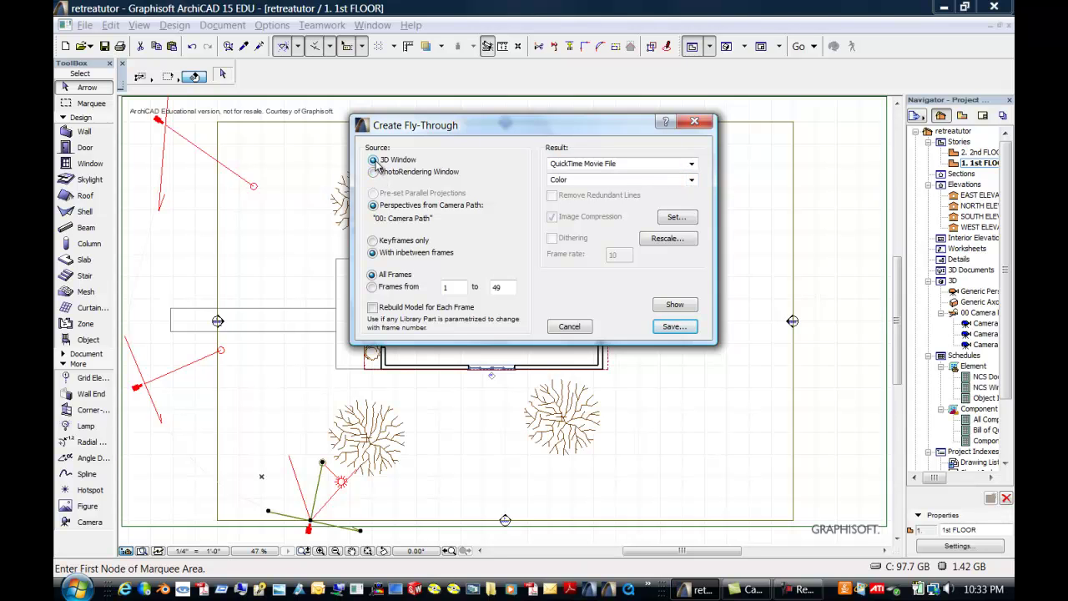
pyautogui.click(374, 173)
pyautogui.click(374, 159)
pyautogui.click(675, 305)
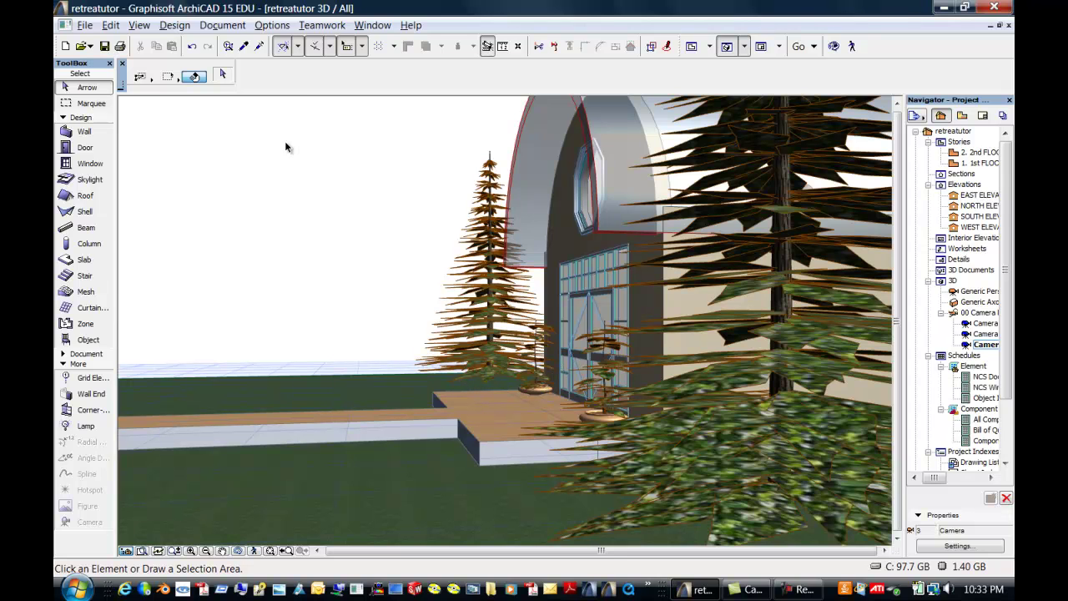
pyautogui.click(208, 27)
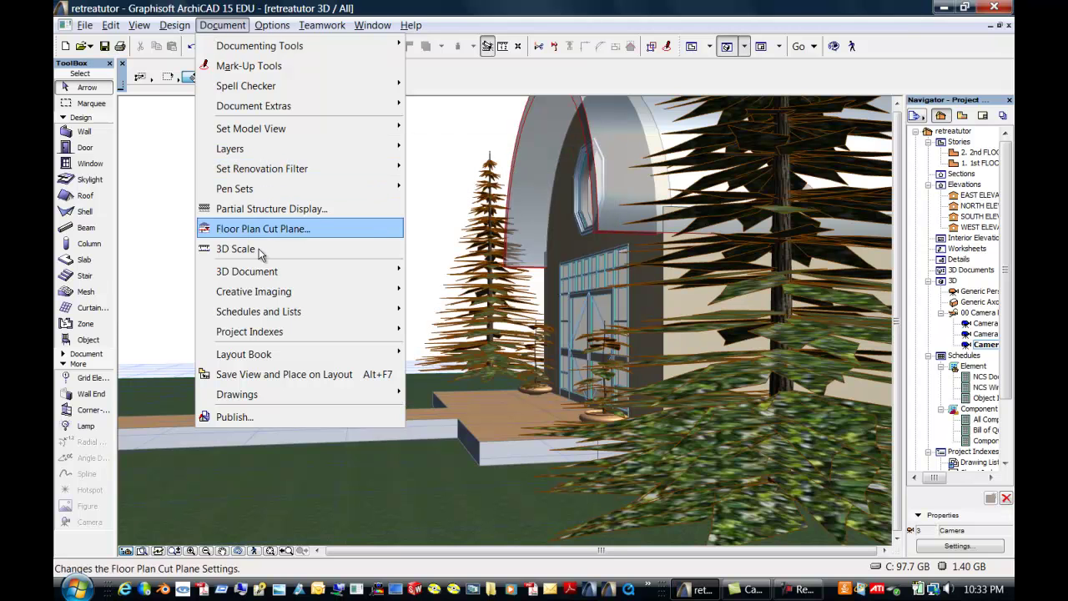
pyautogui.moveTo(271, 301)
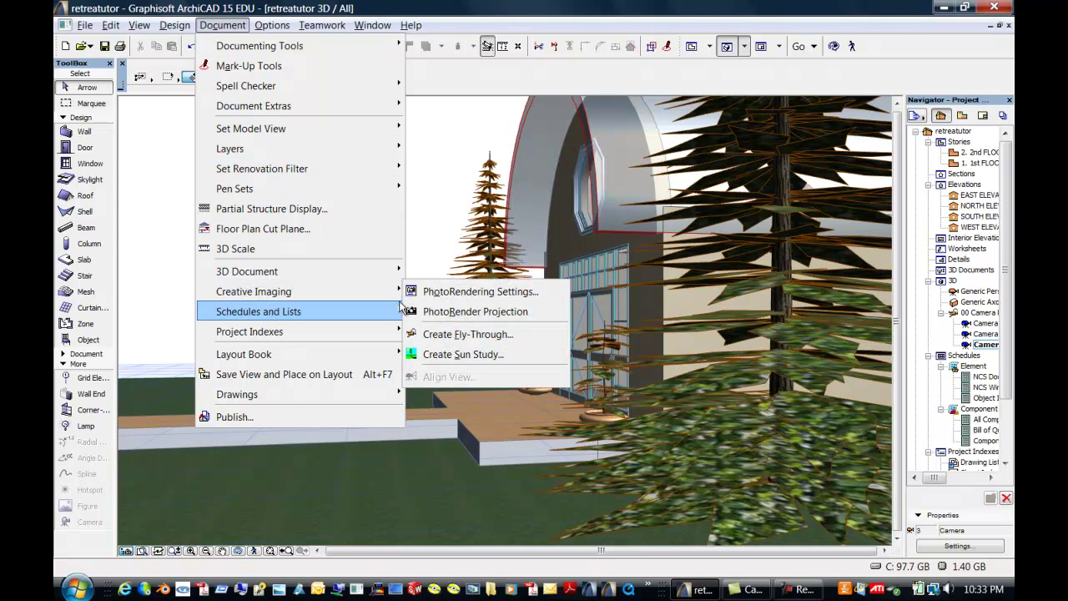
# Reopen Create Fly-Through, begin saving the movie file, then cancel the save
pyautogui.click(442, 335)
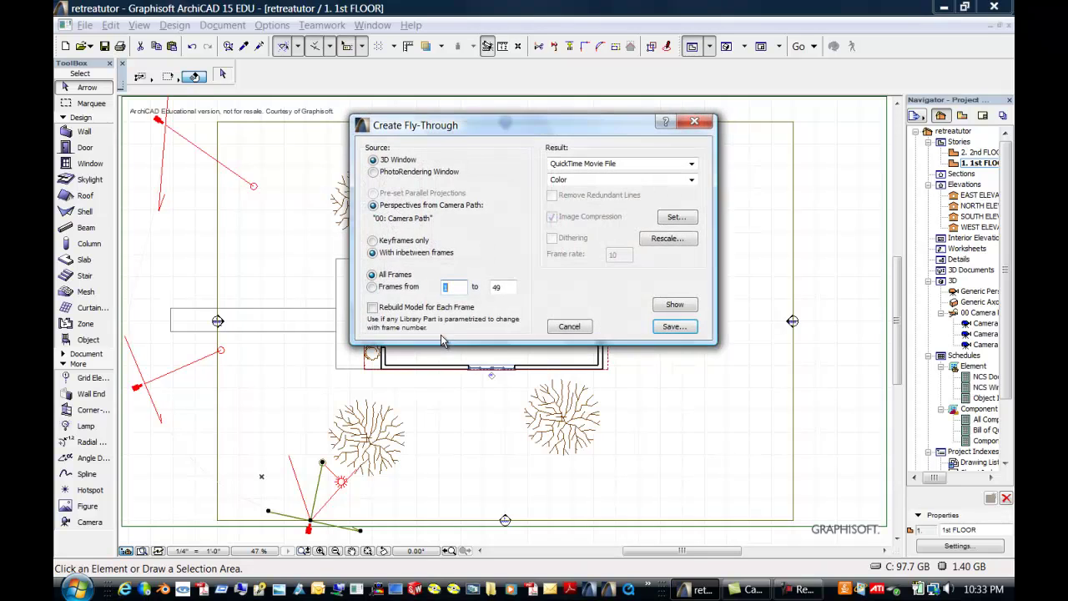
pyautogui.click(674, 326)
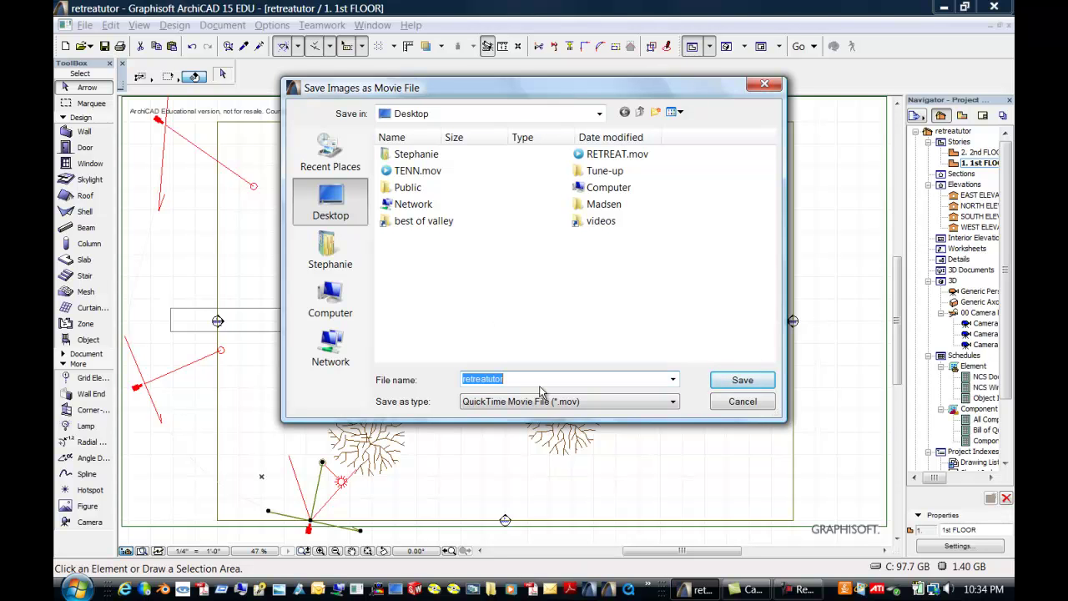
pyautogui.click(731, 404)
pyautogui.click(734, 407)
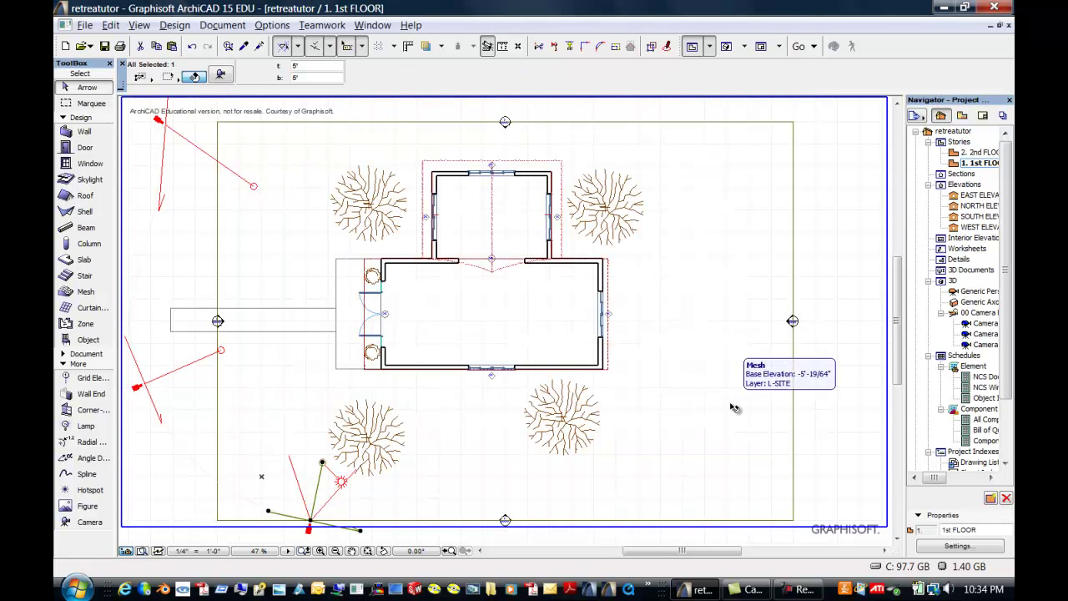